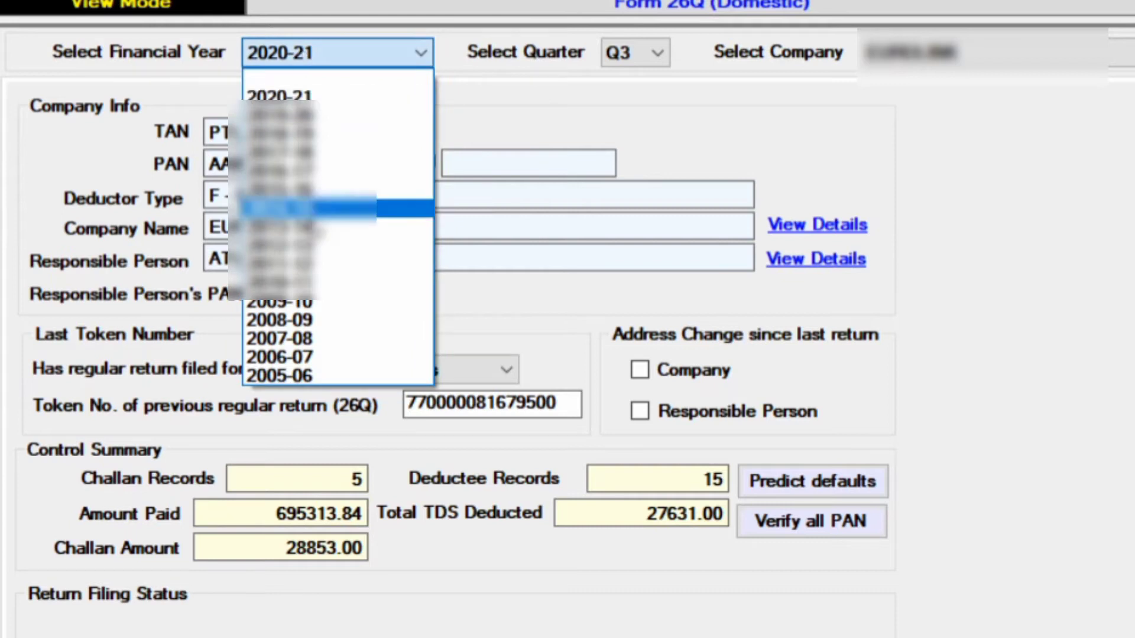
# - Set the 26Q return to financial year 2020-21, quarter Q3 and the chosen company
pyautogui.click(304, 94)
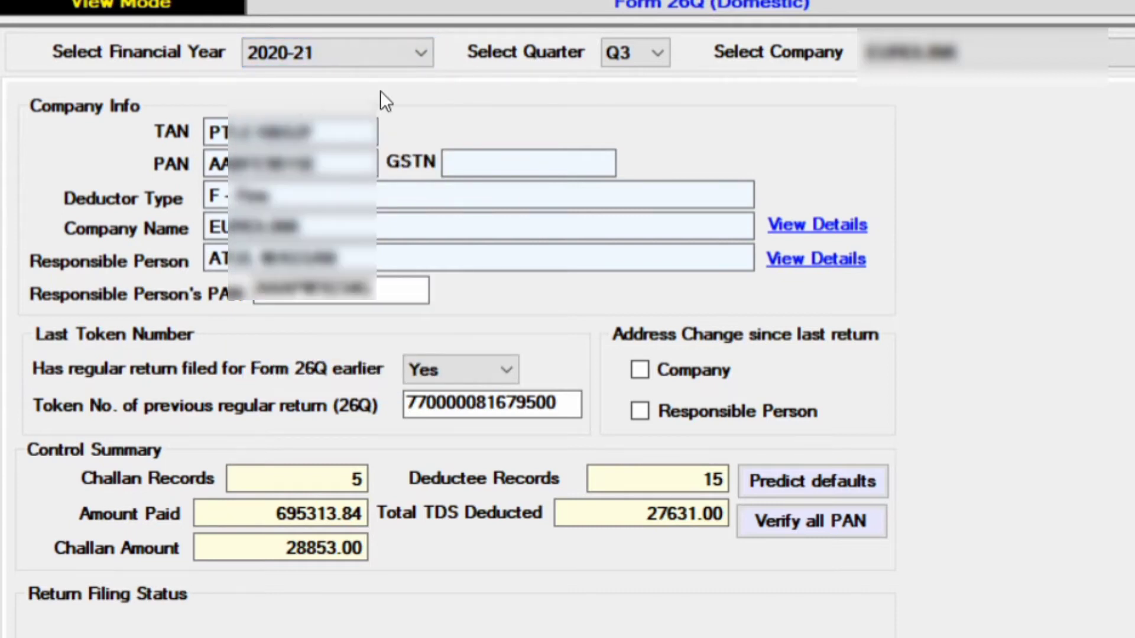
pyautogui.click(644, 50)
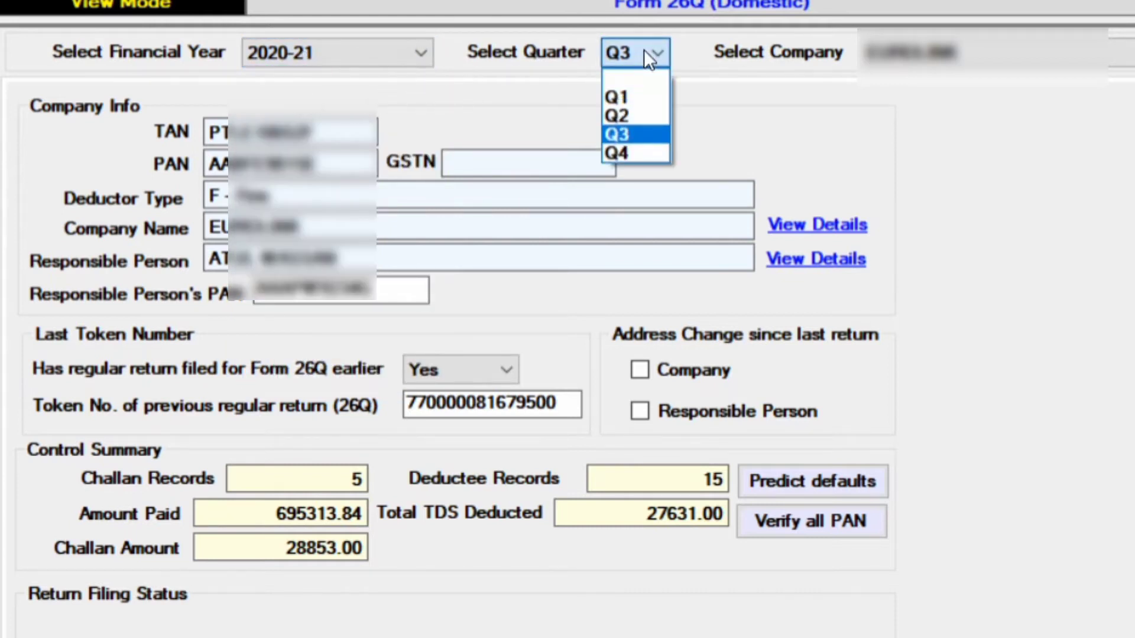
pyautogui.click(648, 52)
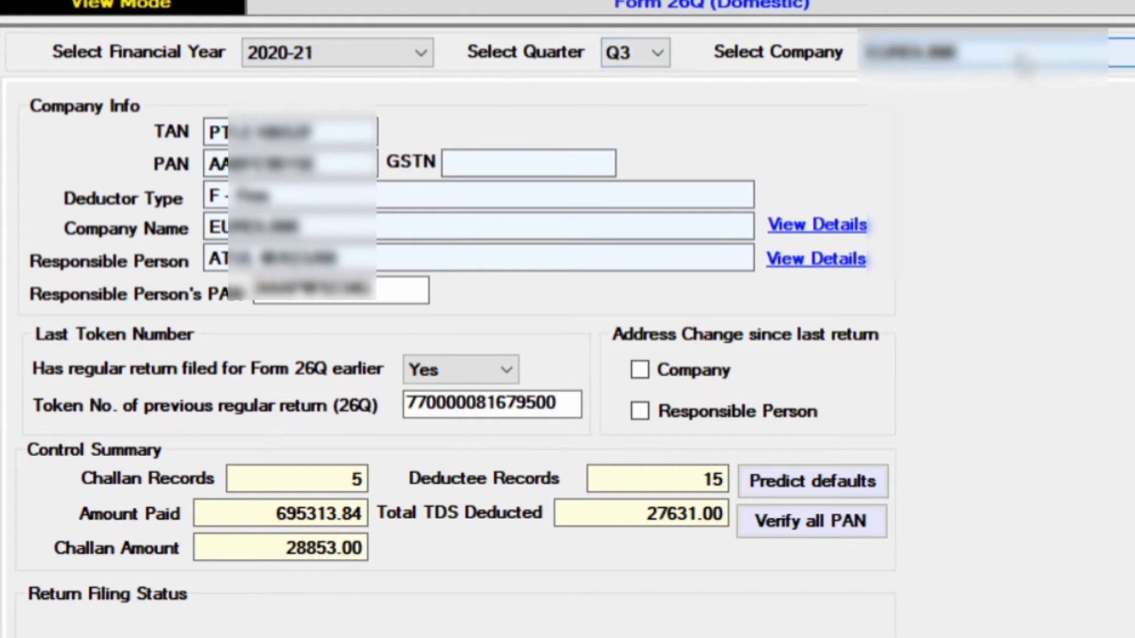
pyautogui.click(1026, 59)
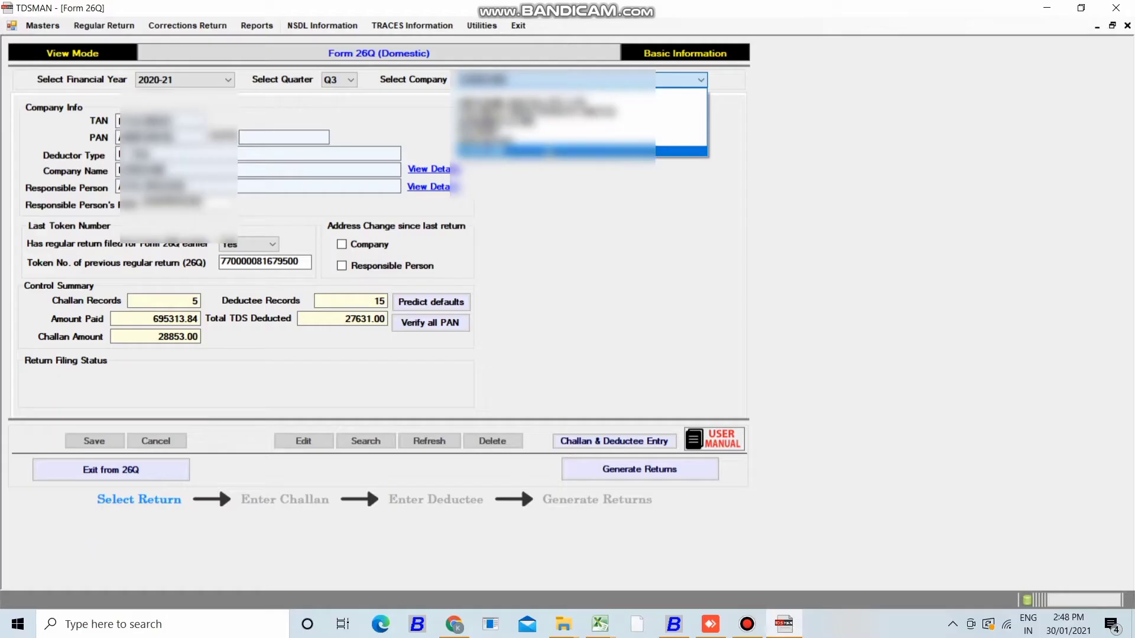
pyautogui.click(556, 151)
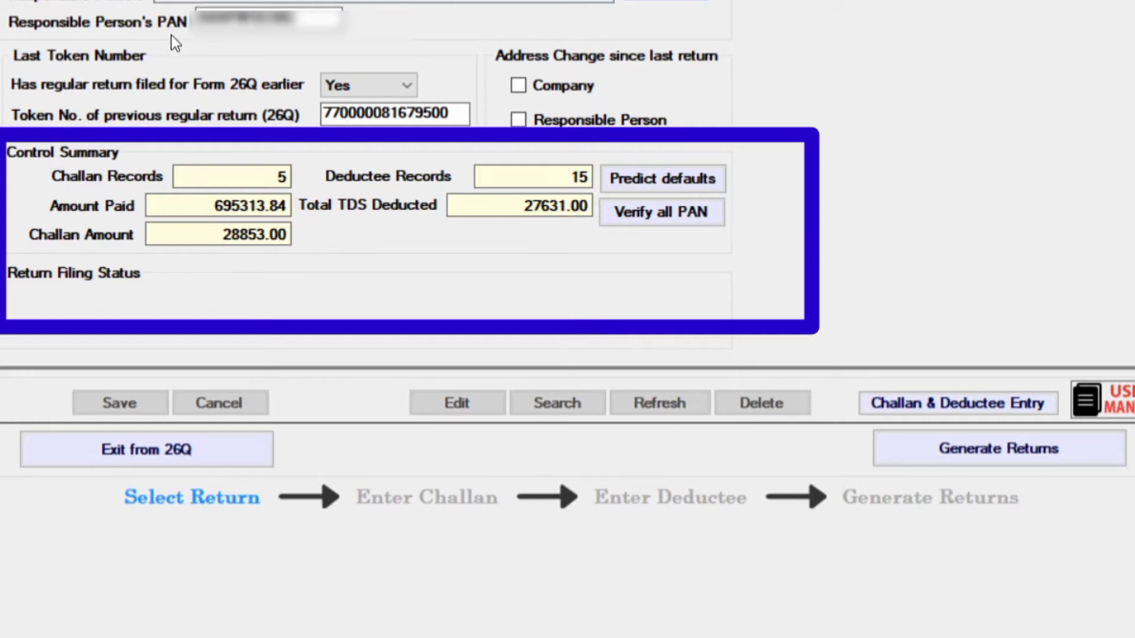
# - Mark a previously filed regular return as Yes and select its token number
pyautogui.click(395, 86)
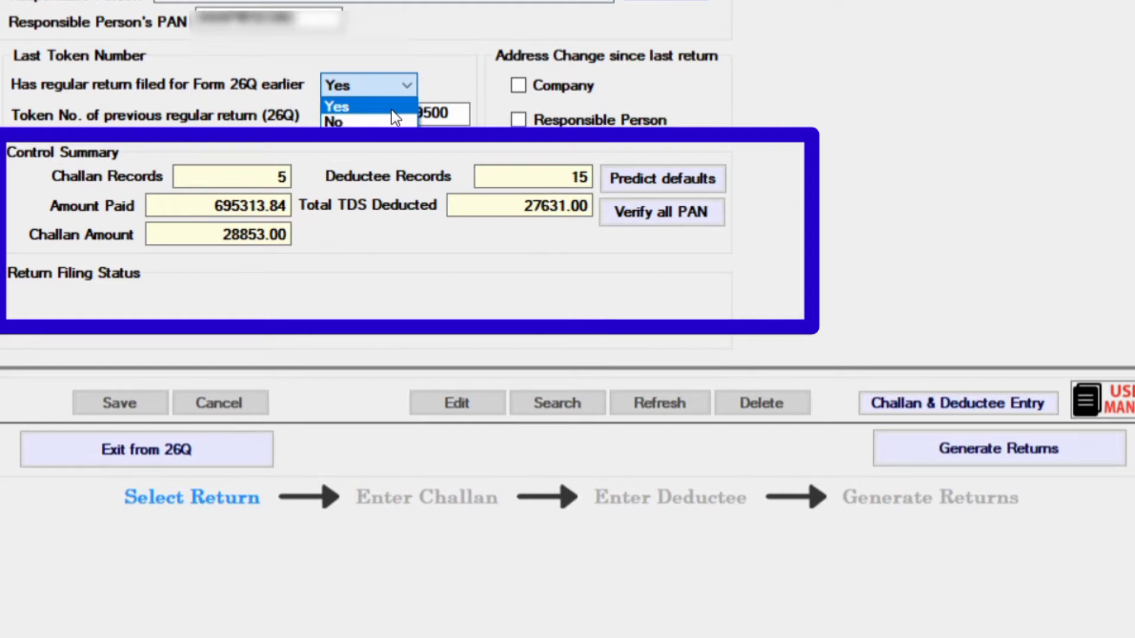
pyautogui.click(392, 108)
pyautogui.doubleClick(394, 111)
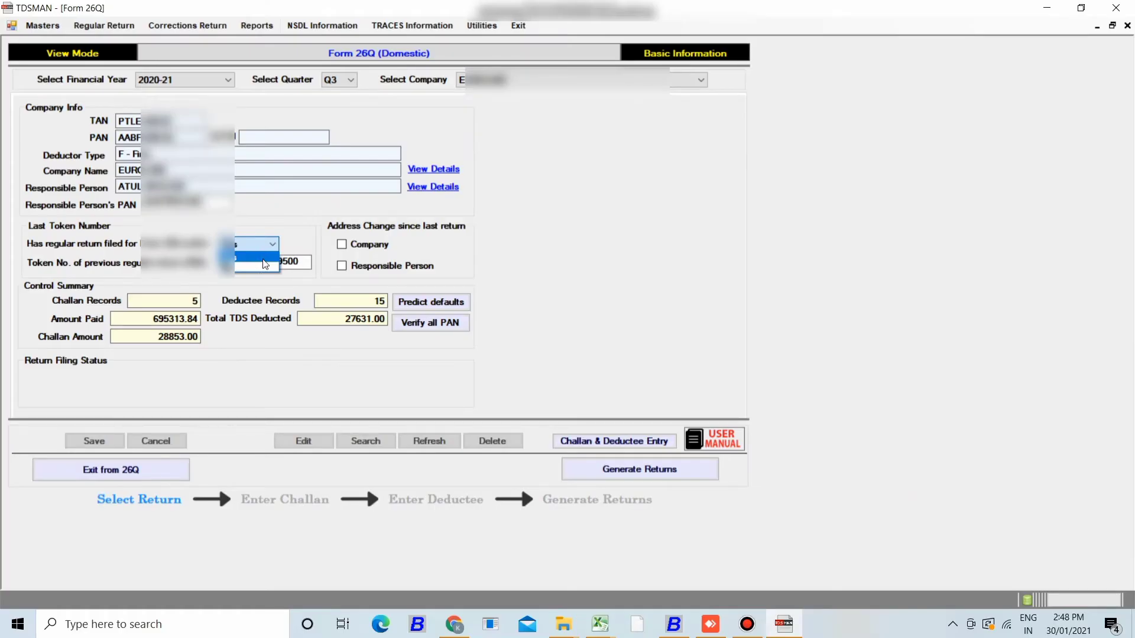
pyautogui.click(264, 259)
pyautogui.doubleClick(264, 260)
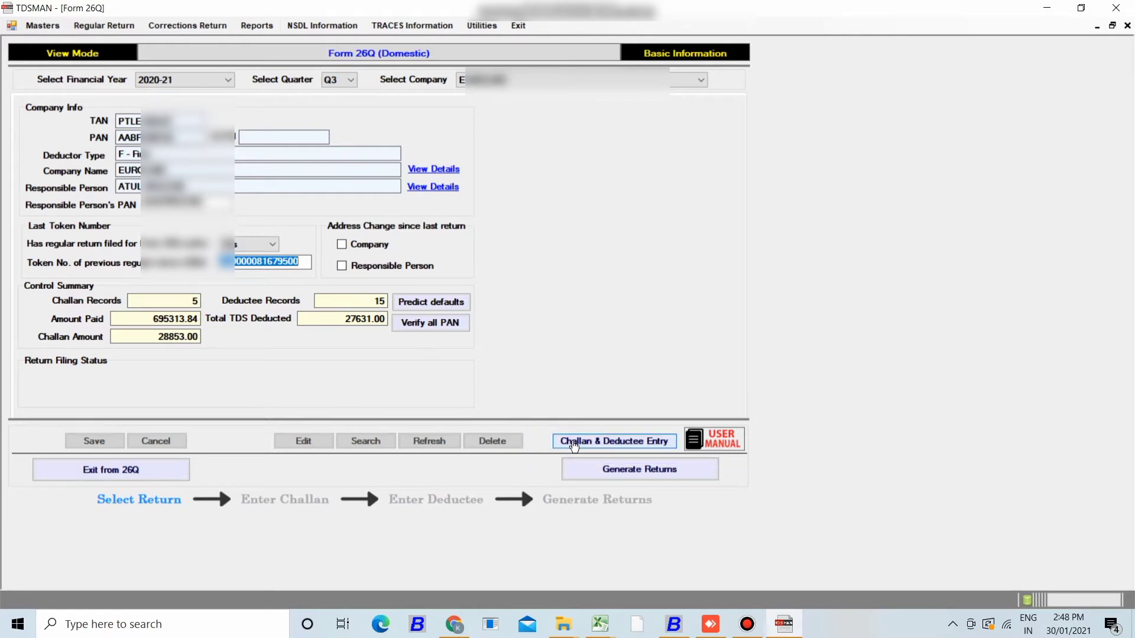
pyautogui.click(573, 446)
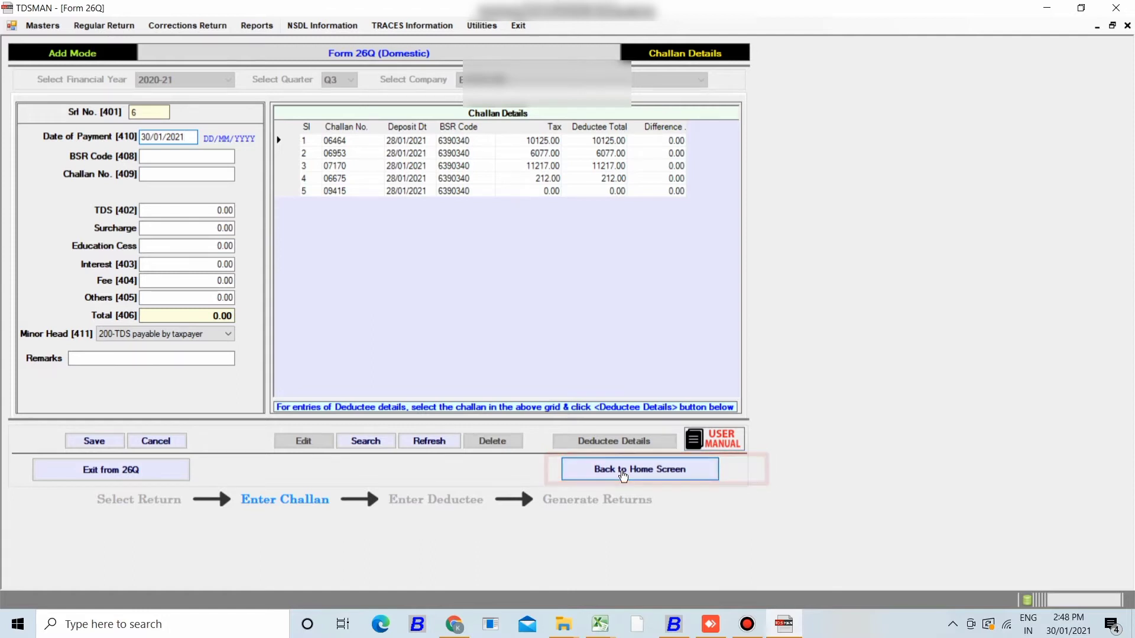
pyautogui.click(623, 470)
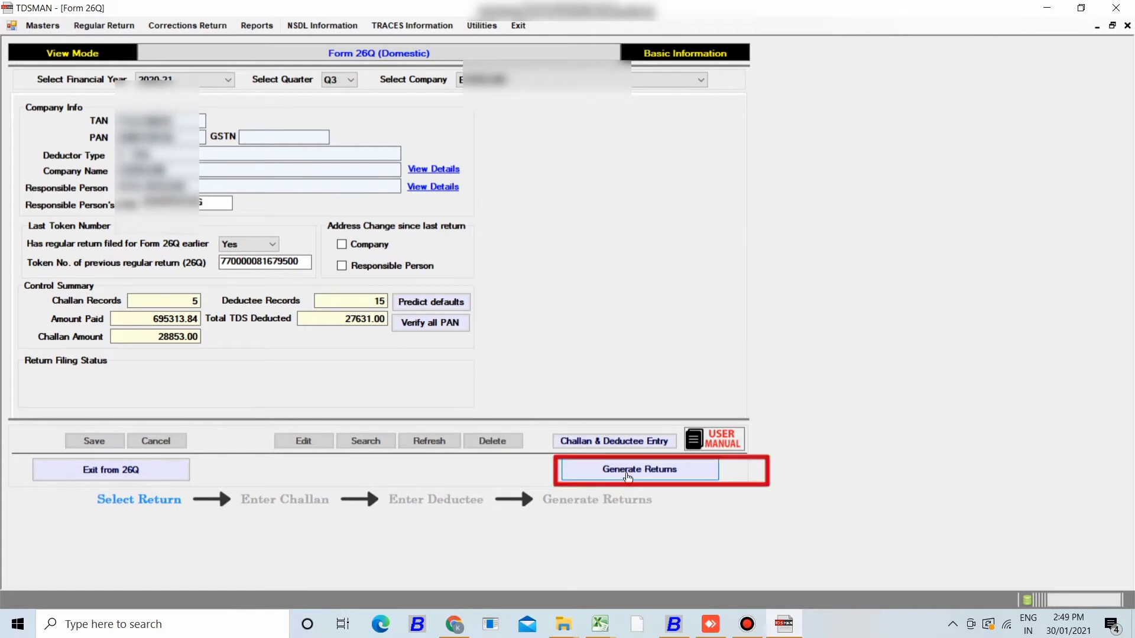
# - Generate the Q3 26Q return text file and dismiss the success message
pyautogui.click(629, 477)
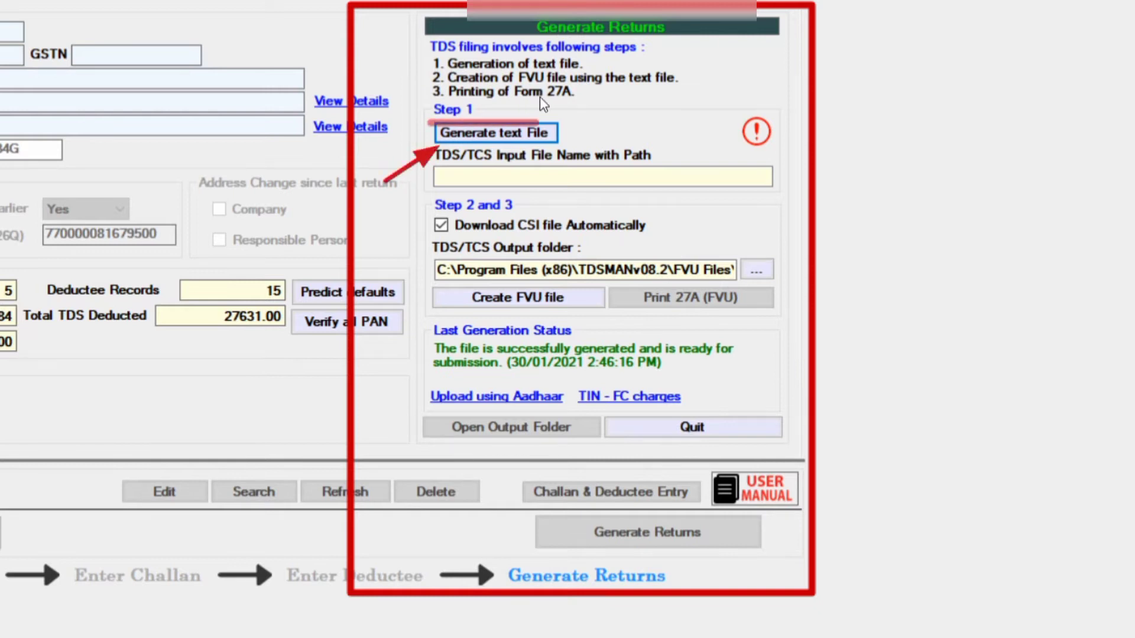
pyautogui.click(485, 135)
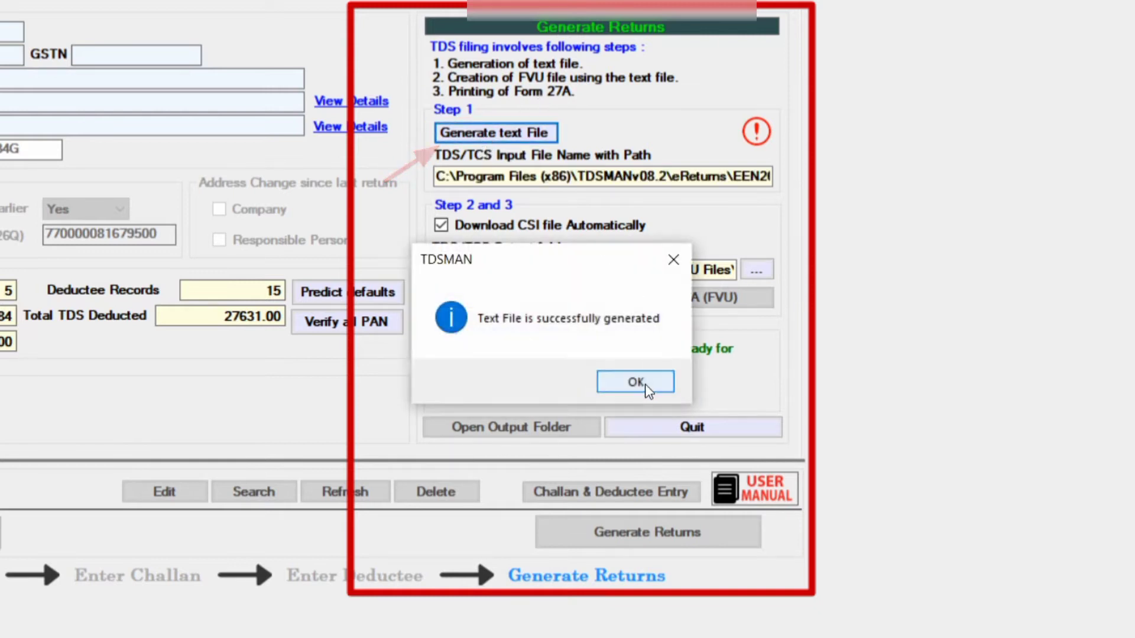
pyautogui.click(645, 382)
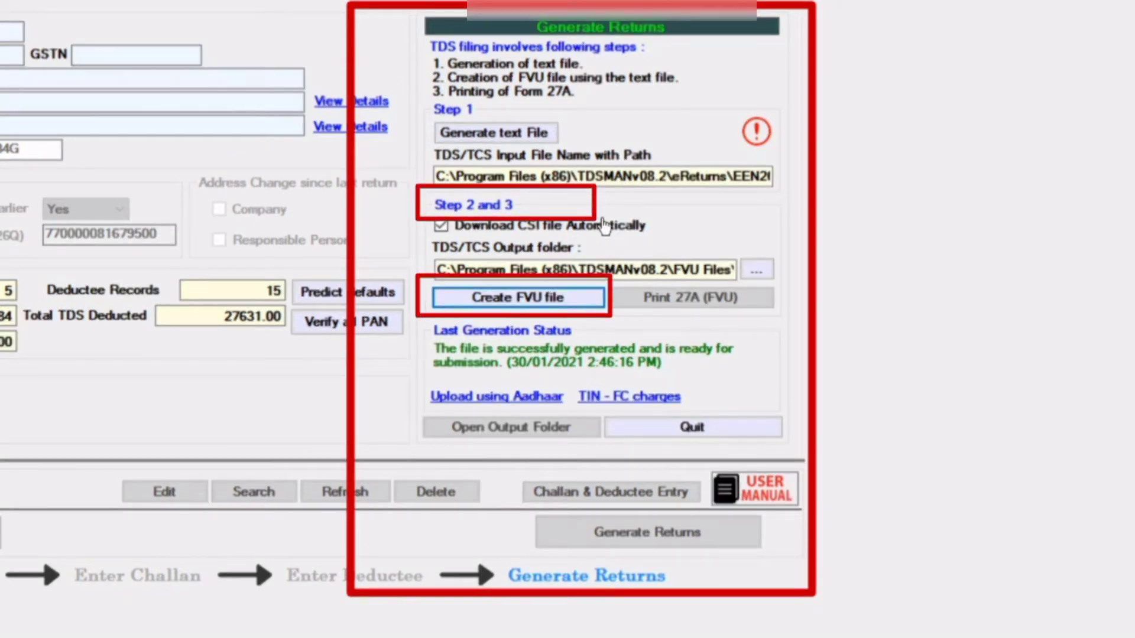
# - Create the validated FVU file from the text file, entering the captcha and acknowledging both messages
pyautogui.click(502, 305)
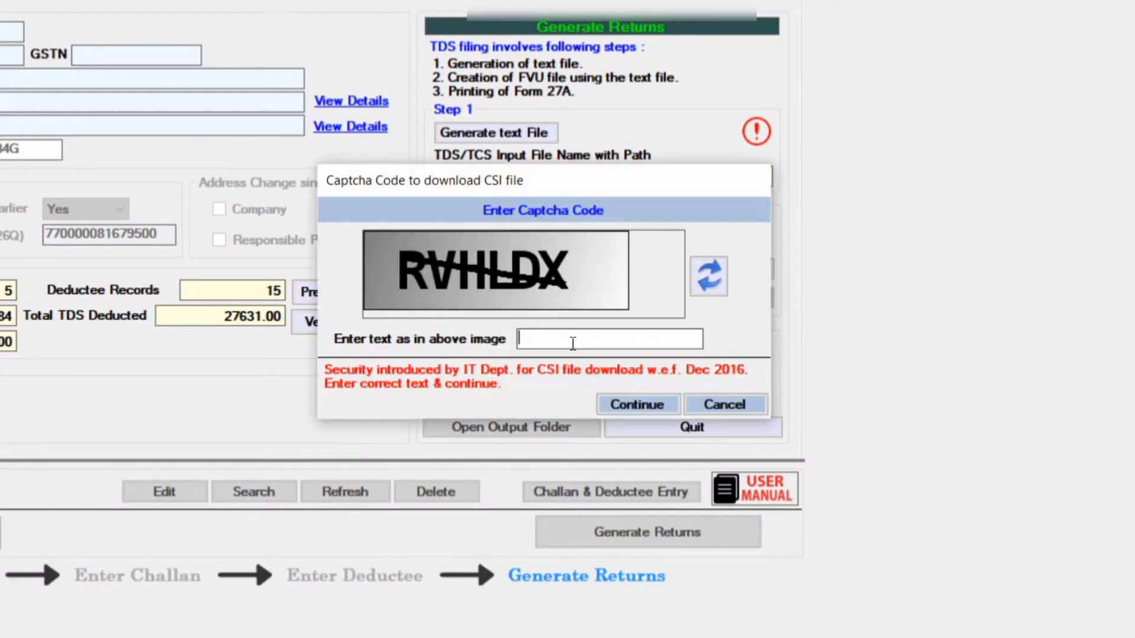
pyautogui.write('RV')
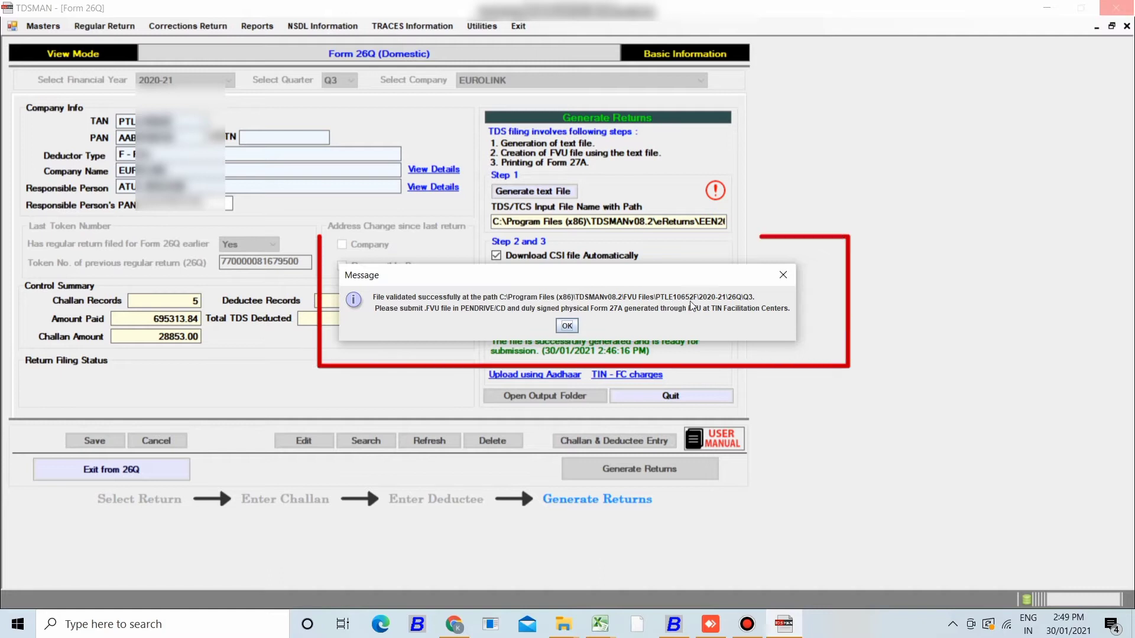
pyautogui.click(567, 327)
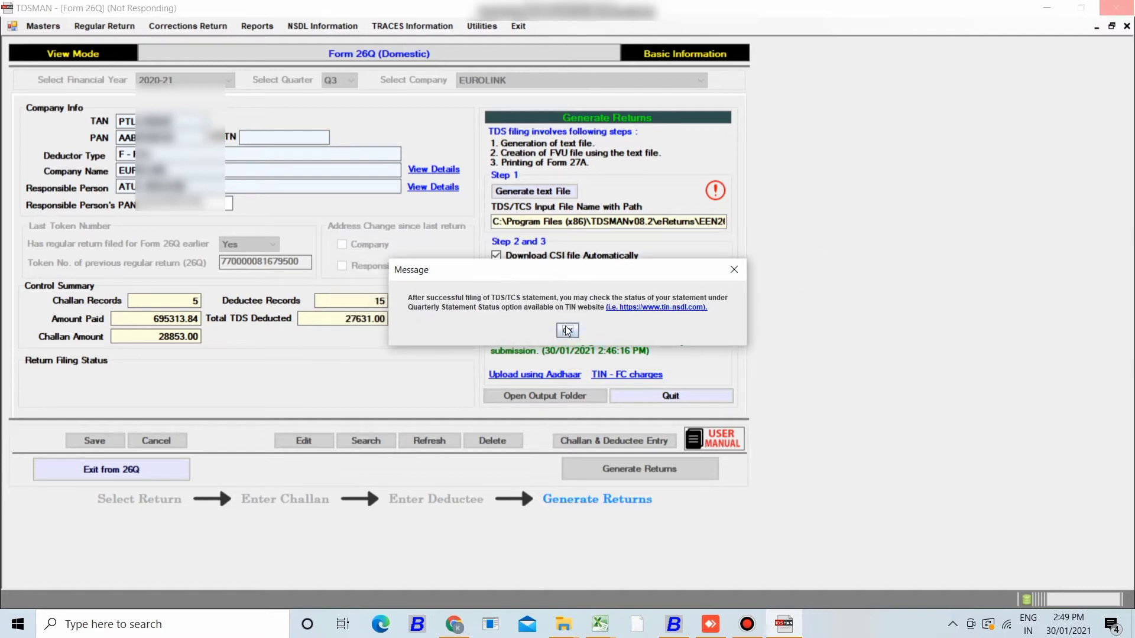
pyautogui.click(567, 331)
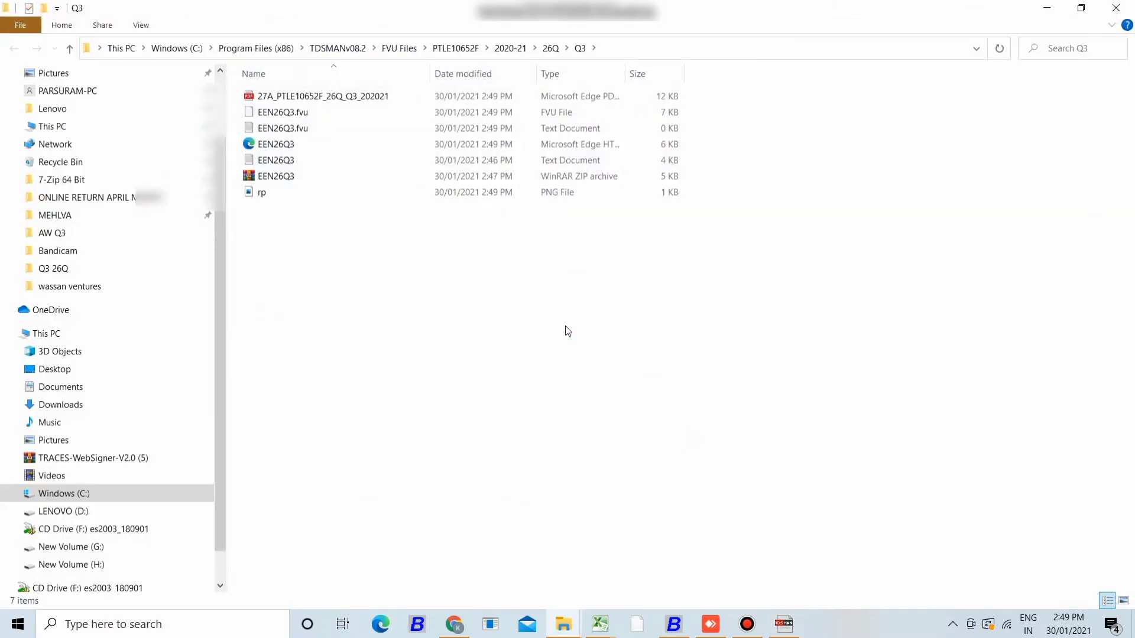
# - Refresh the desktop so the Q3 folder shows, then return to the 26Q Explorer window
pyautogui.click(549, 50)
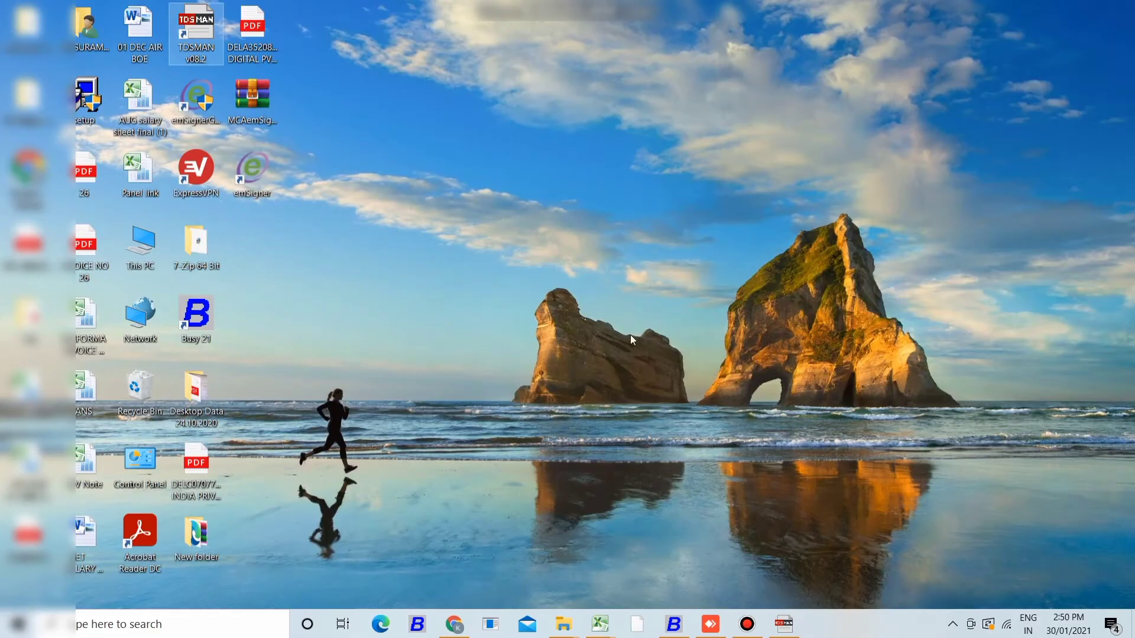
pyautogui.rightClick(341, 212)
pyautogui.click(360, 253)
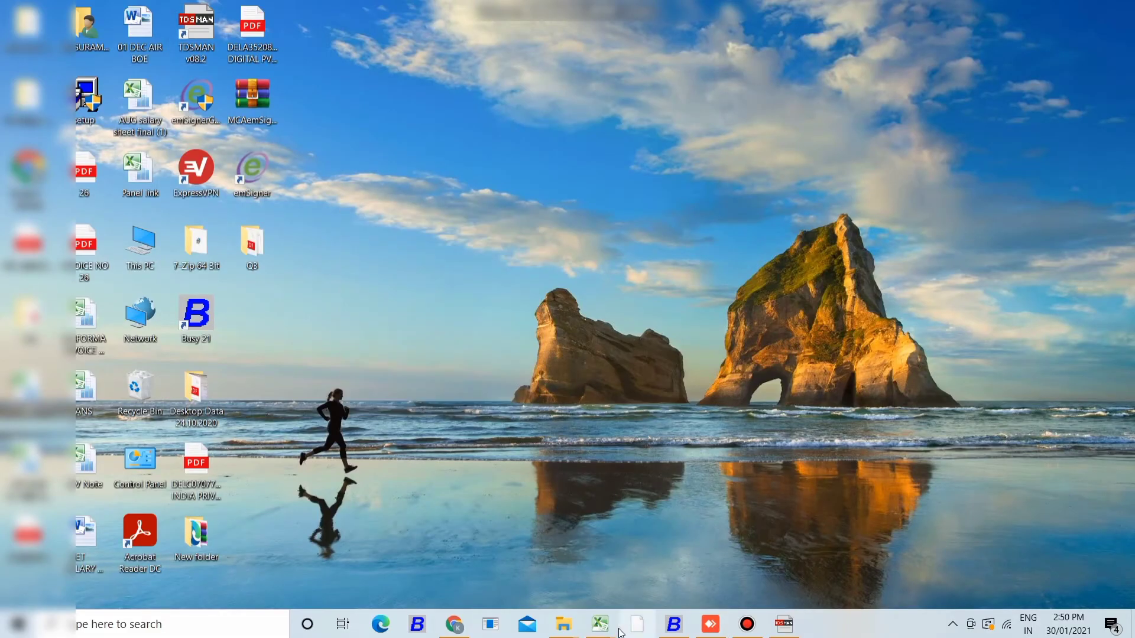
pyautogui.moveTo(563, 622)
pyautogui.click(760, 562)
# - Copy the EEN26Q3 files from eReturns into the desktop Q3 folder, replacing the old copy
pyautogui.click(338, 48)
pyautogui.doubleClick(385, 141)
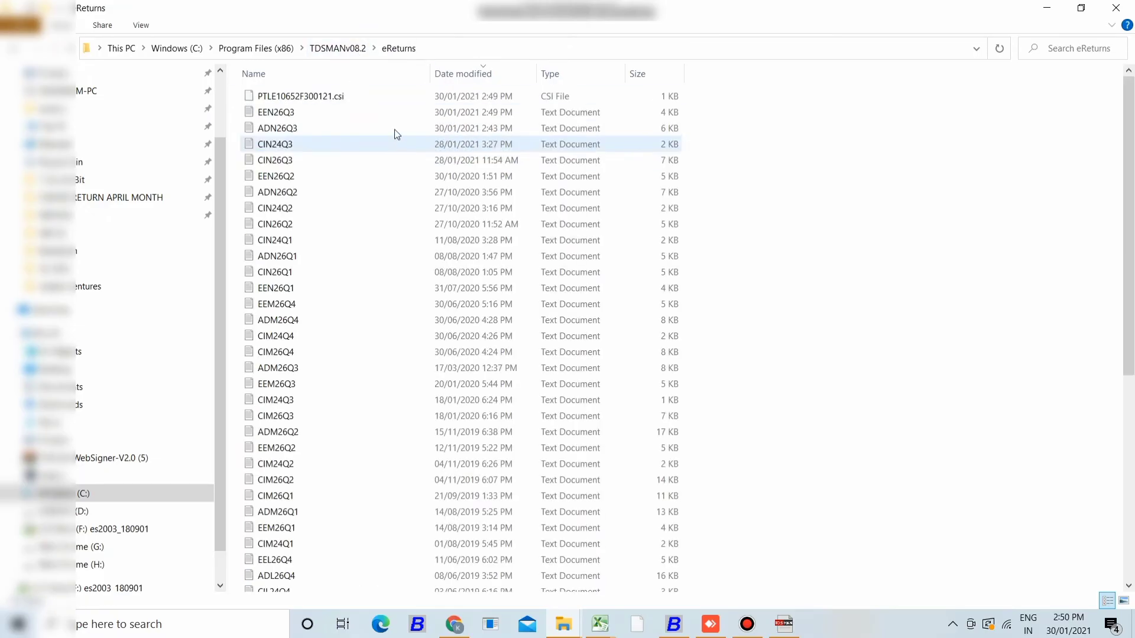
pyautogui.keyDown('shift'); pyautogui.click(438, 112); pyautogui.keyUp('shift')
pyautogui.moveTo(438, 112); pyautogui.dragTo(248, 242)
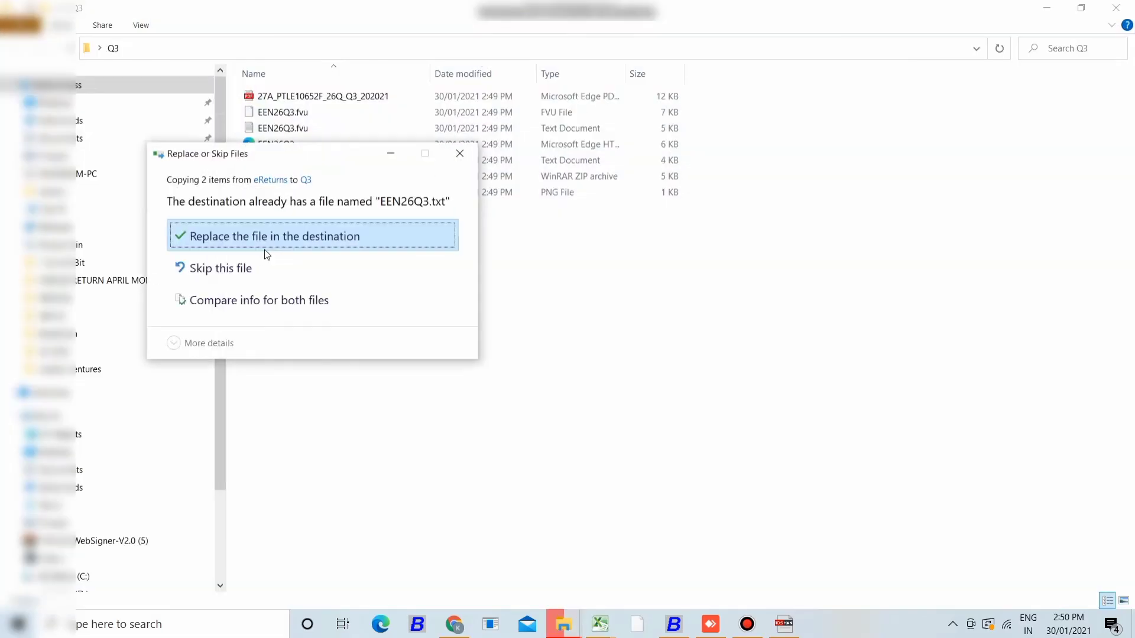
pyautogui.click(265, 249)
pyautogui.rightClick(341, 270)
pyautogui.click(406, 330)
pyautogui.press('super+d')
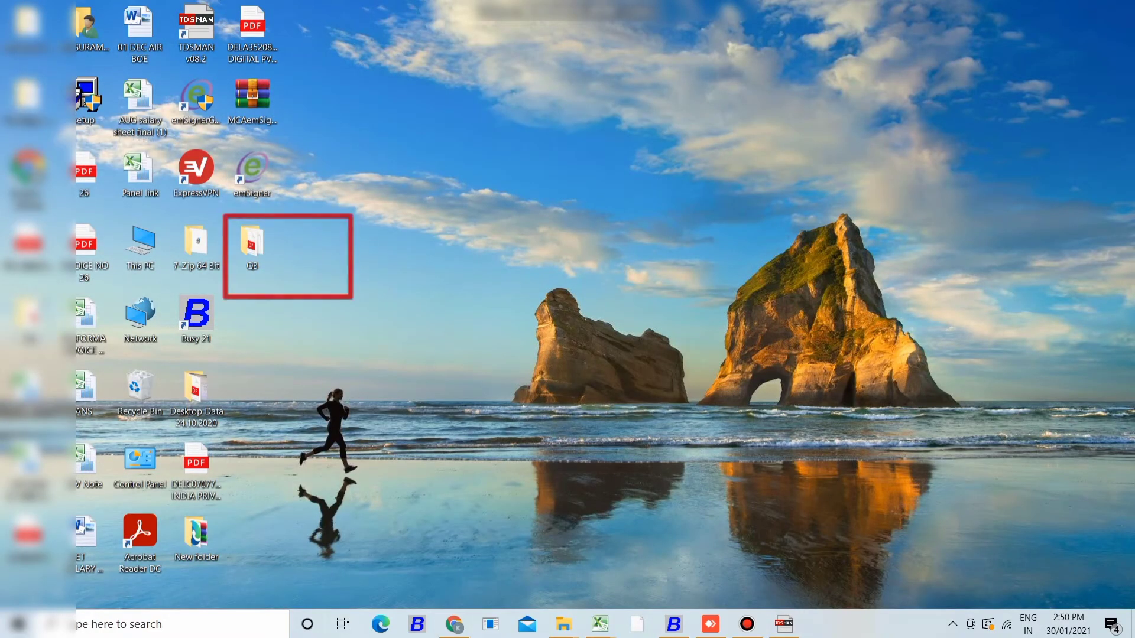
pyautogui.press('super+d')
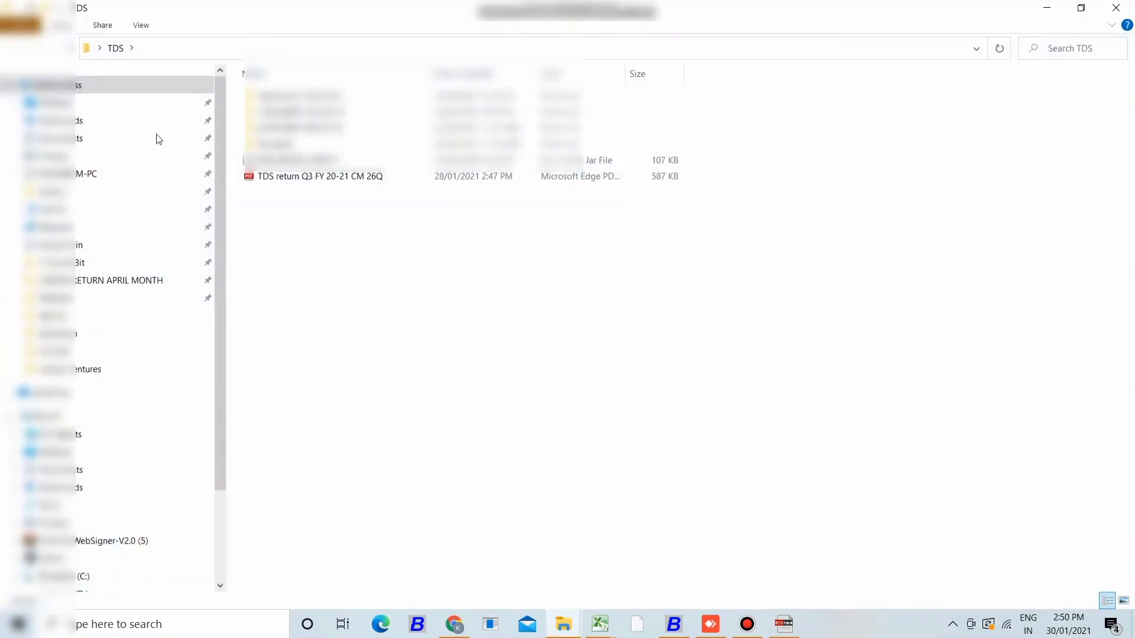
# - Launch the DSC Management Utility jar and switch to the Bulk Upload form
pyautogui.click(321, 159)
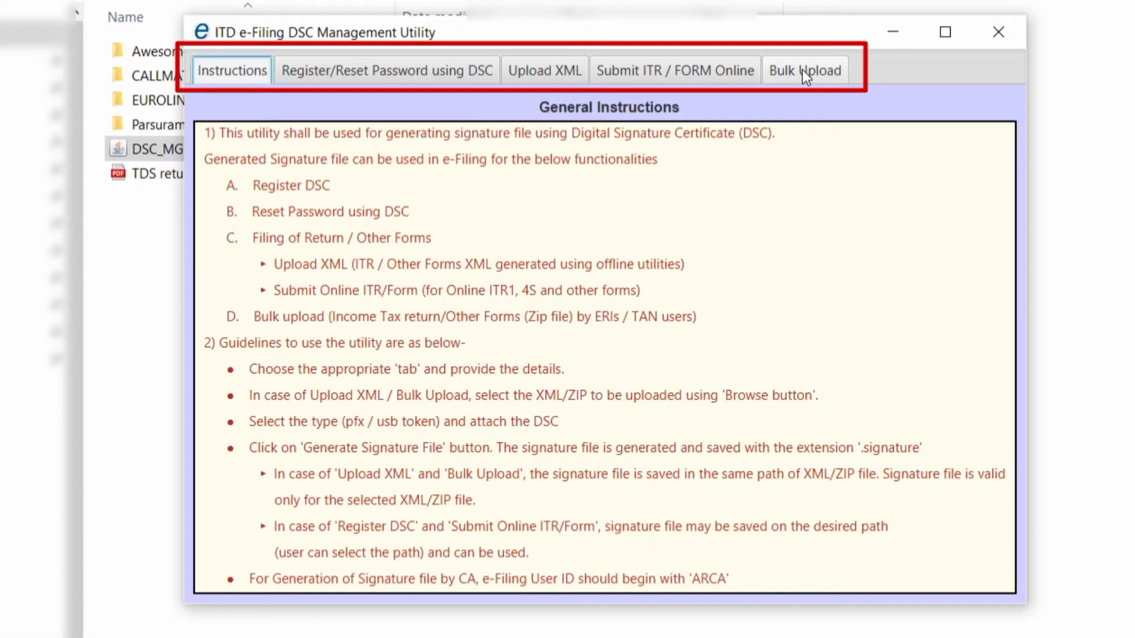
pyautogui.click(803, 69)
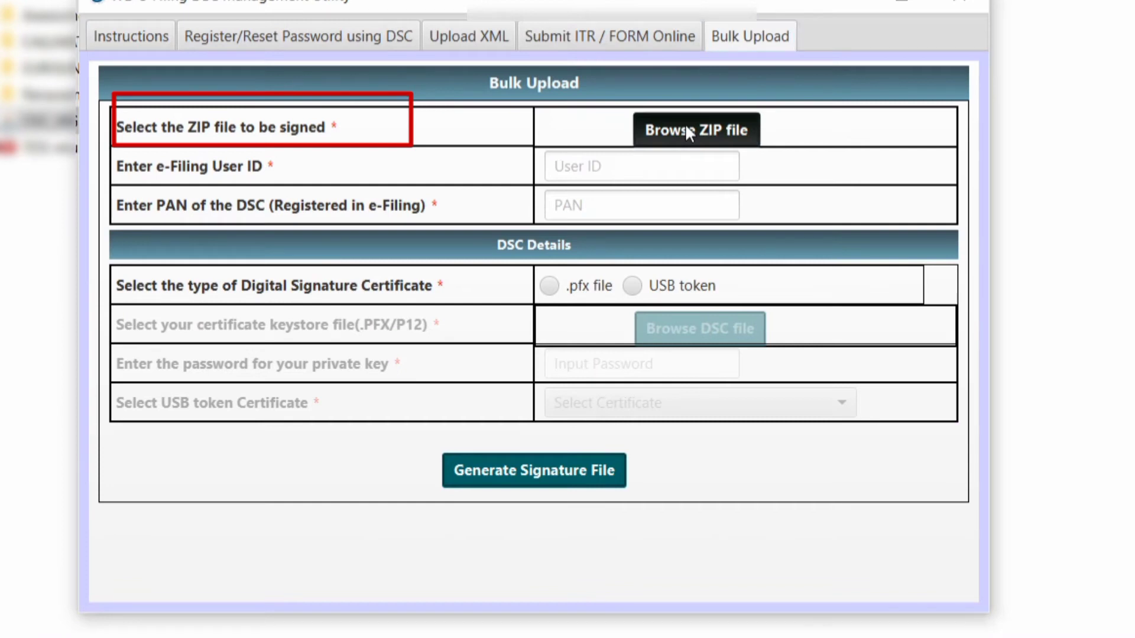
# - Select EEN26Q3.ZIP from the Q3 folder as the file to sign
pyautogui.click(686, 126)
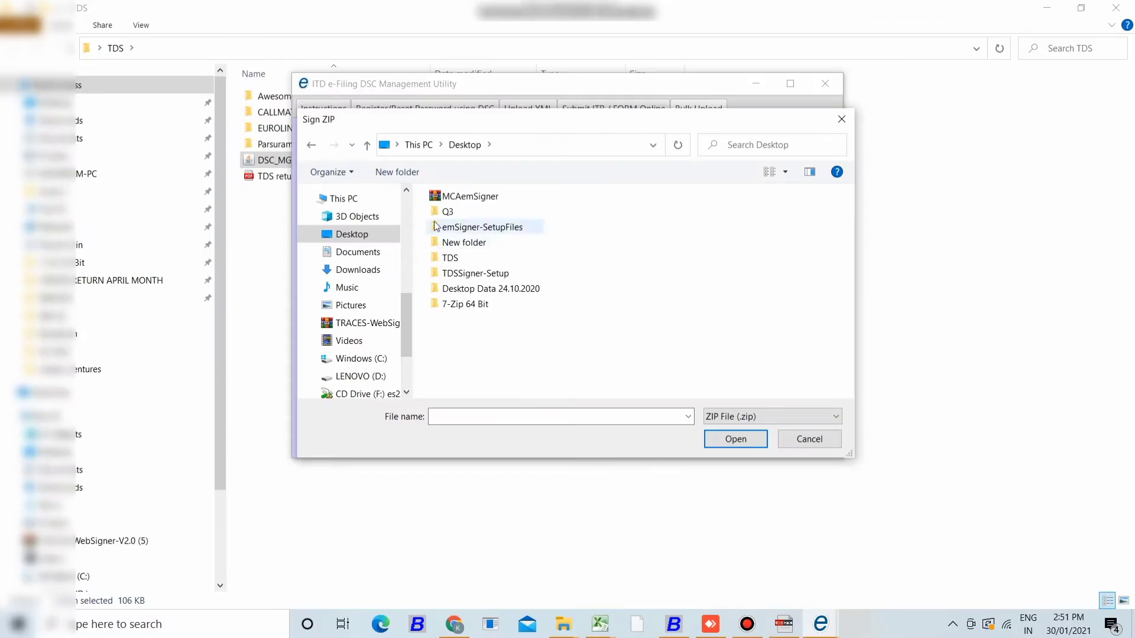
pyautogui.doubleClick(441, 212)
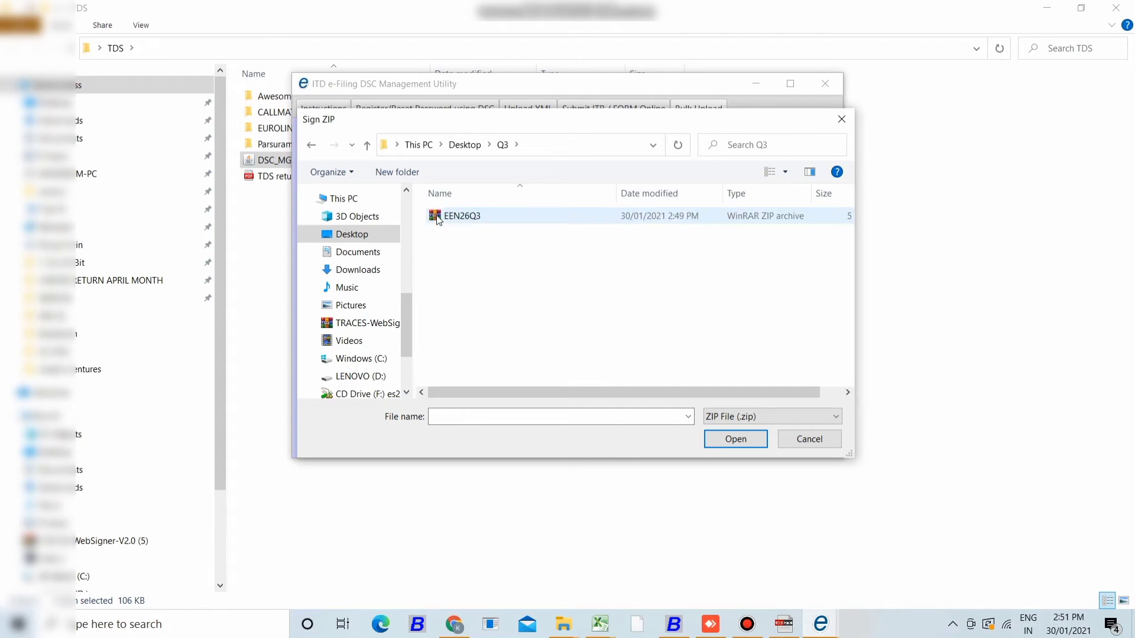
pyautogui.doubleClick(437, 217)
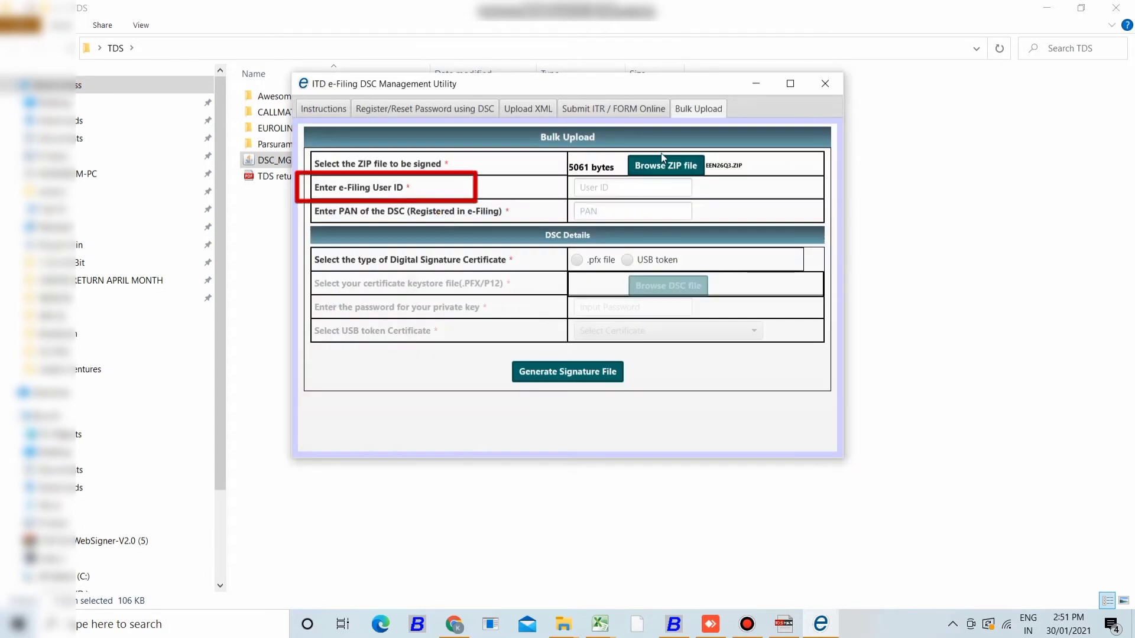
# - Enter the e-Filing user ID and the DSC holder's PAN
pyautogui.click(653, 187)
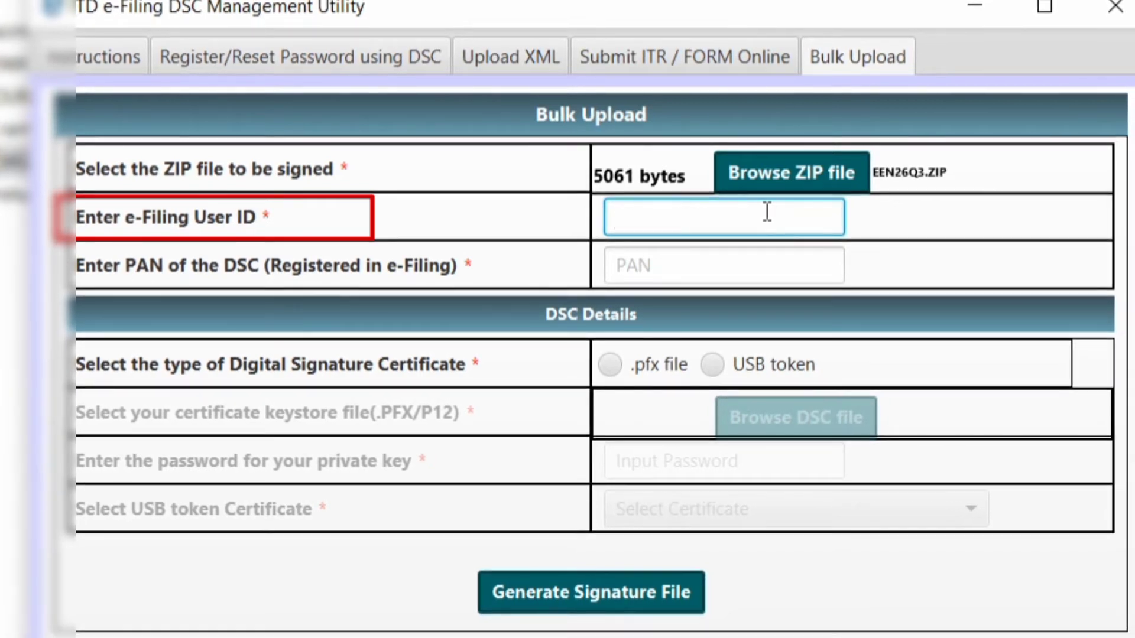
pyautogui.write('P')
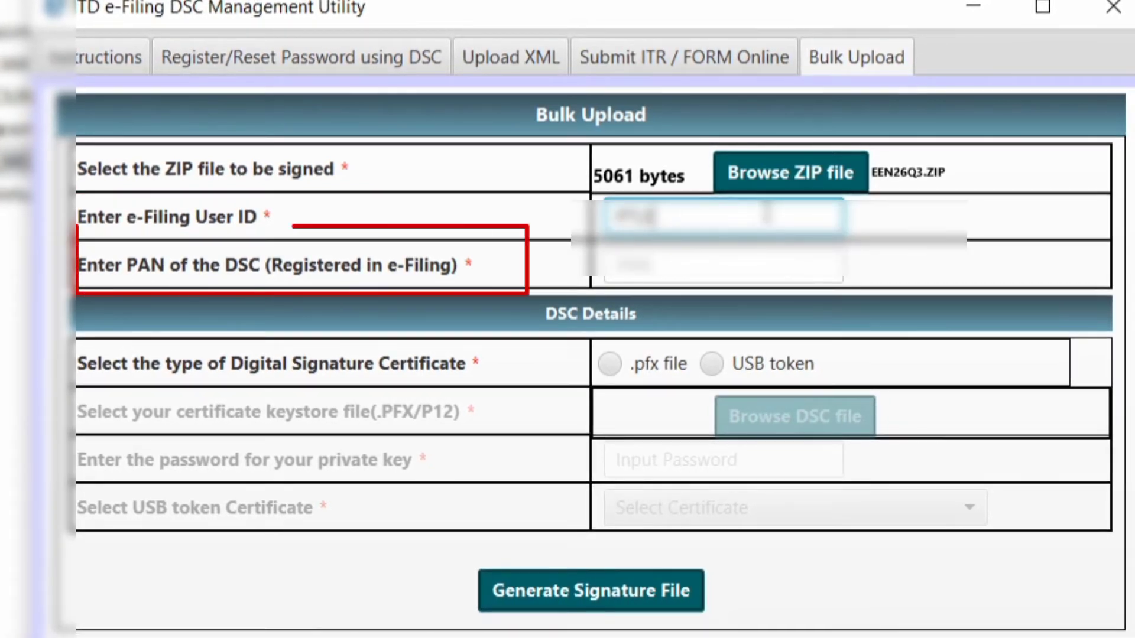
pyautogui.write('gr')
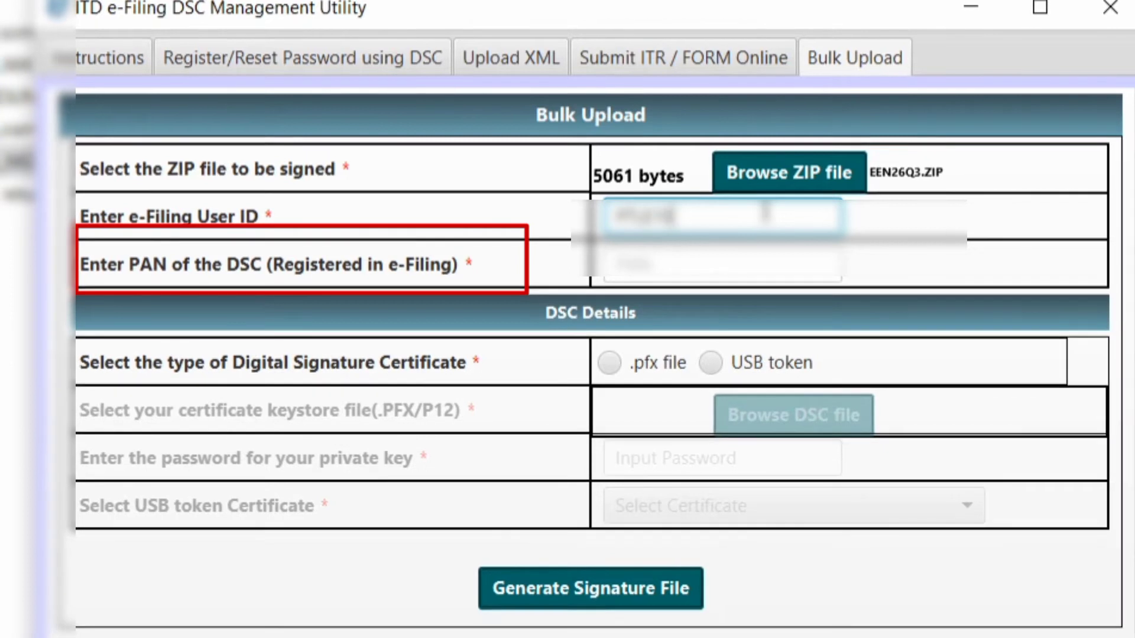
pyautogui.write('ash')
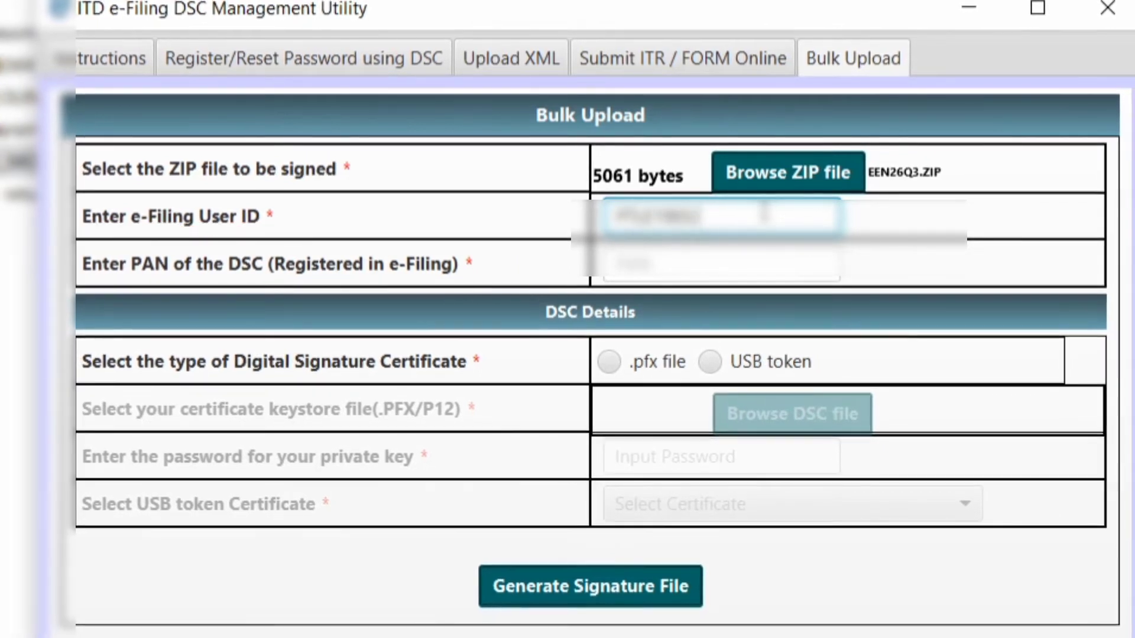
pyautogui.click(764, 264)
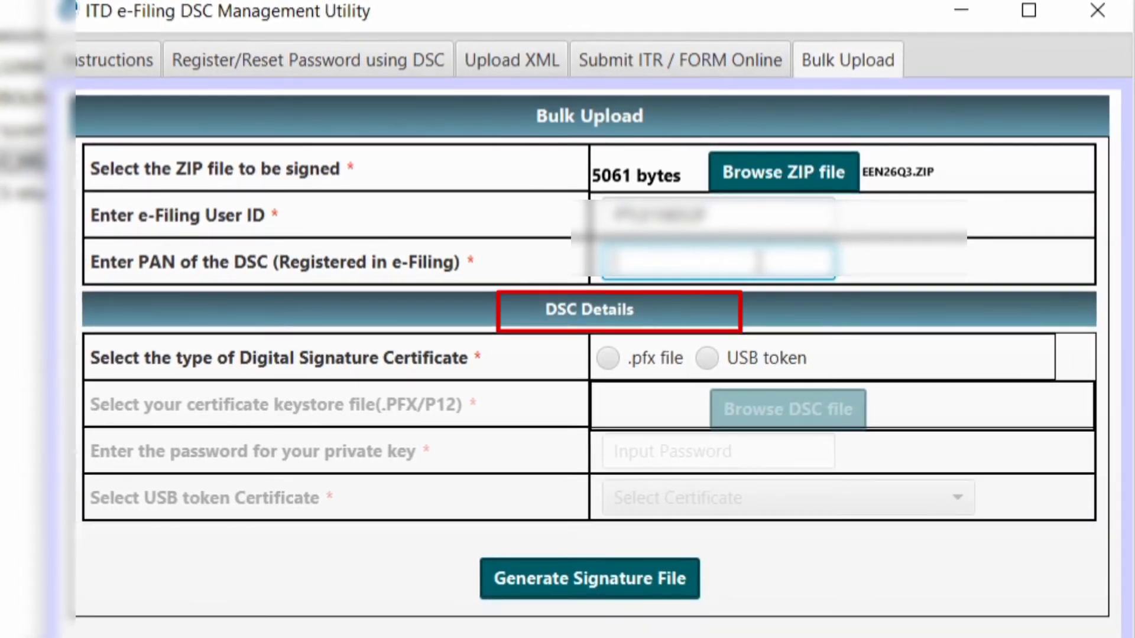
pyautogui.write('ABCDE')
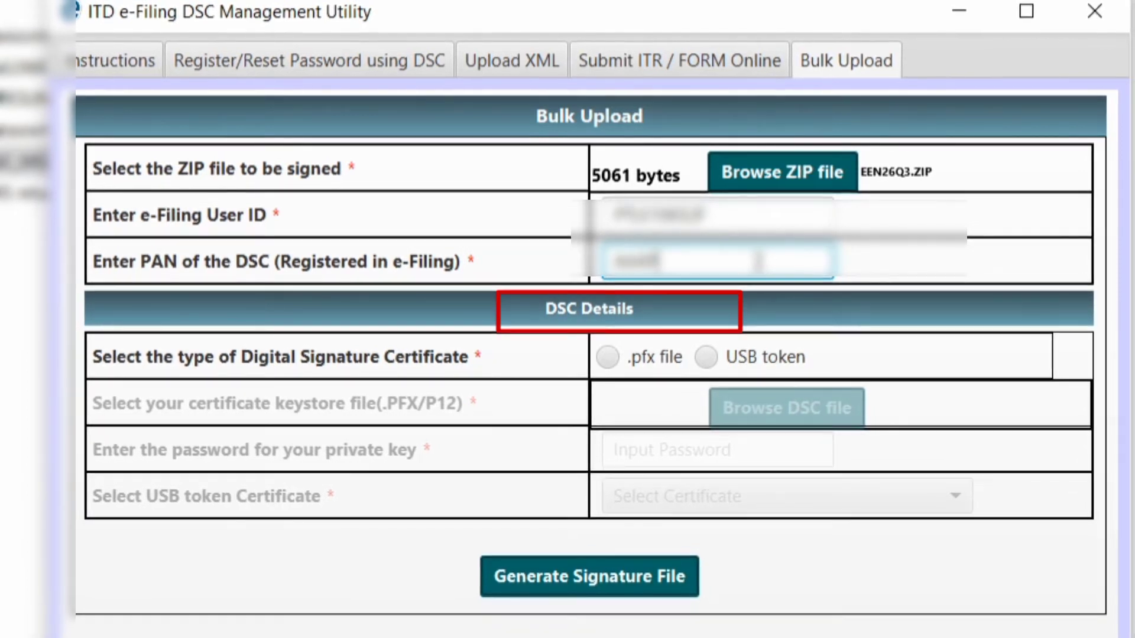
pyautogui.write('12')
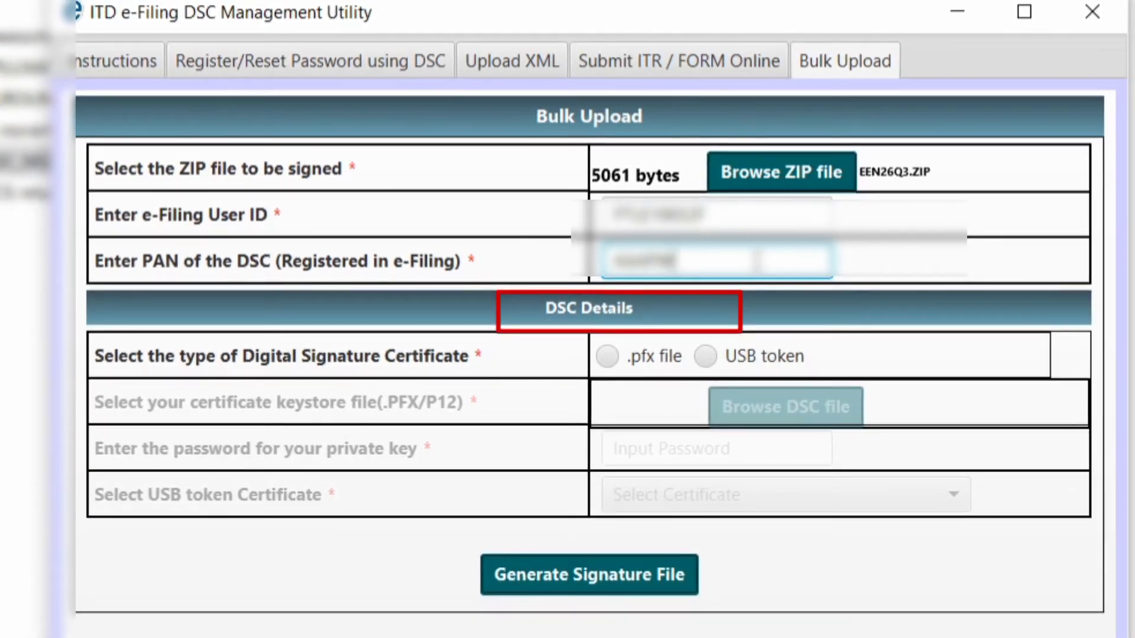
# - Set the certificate type to USB token and pick the token's signing certificate
pyautogui.click(703, 356)
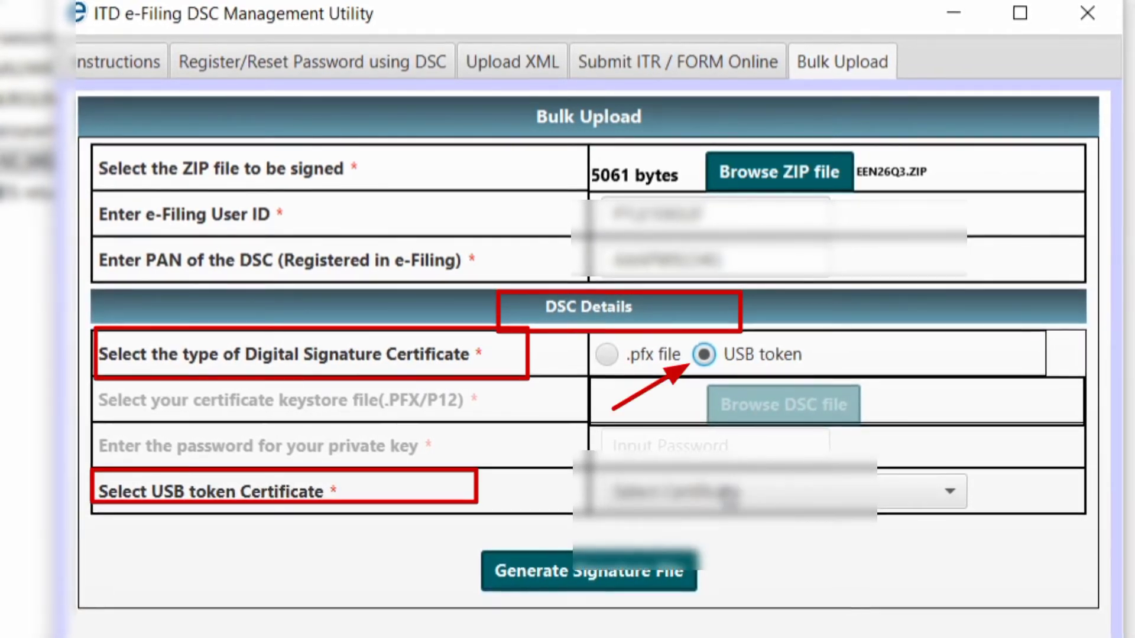
pyautogui.click(731, 495)
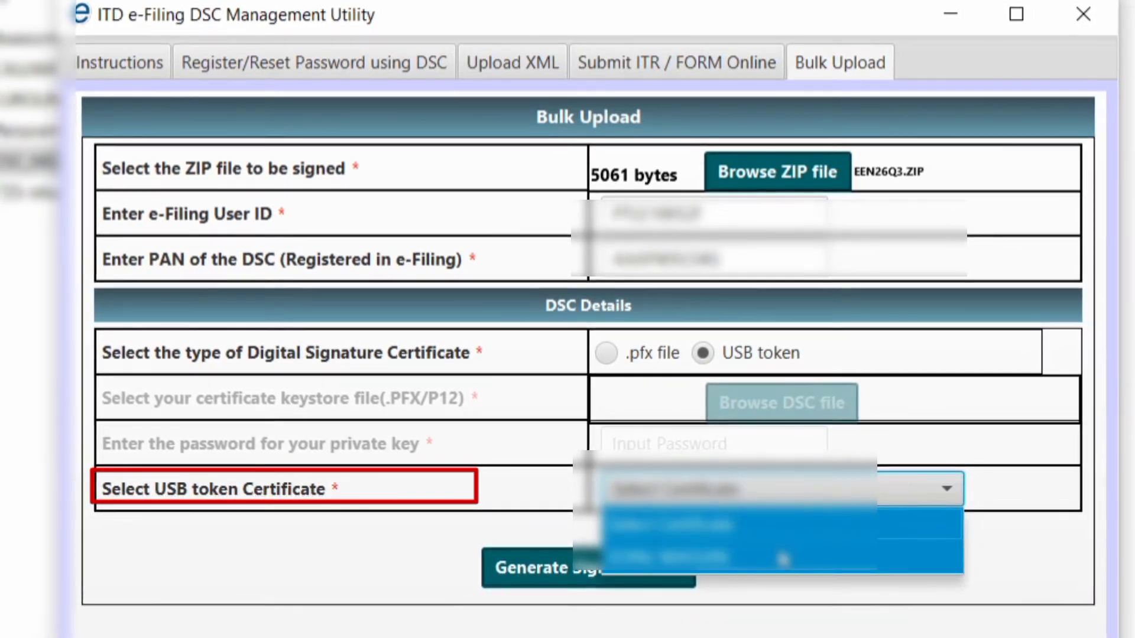
pyautogui.click(784, 559)
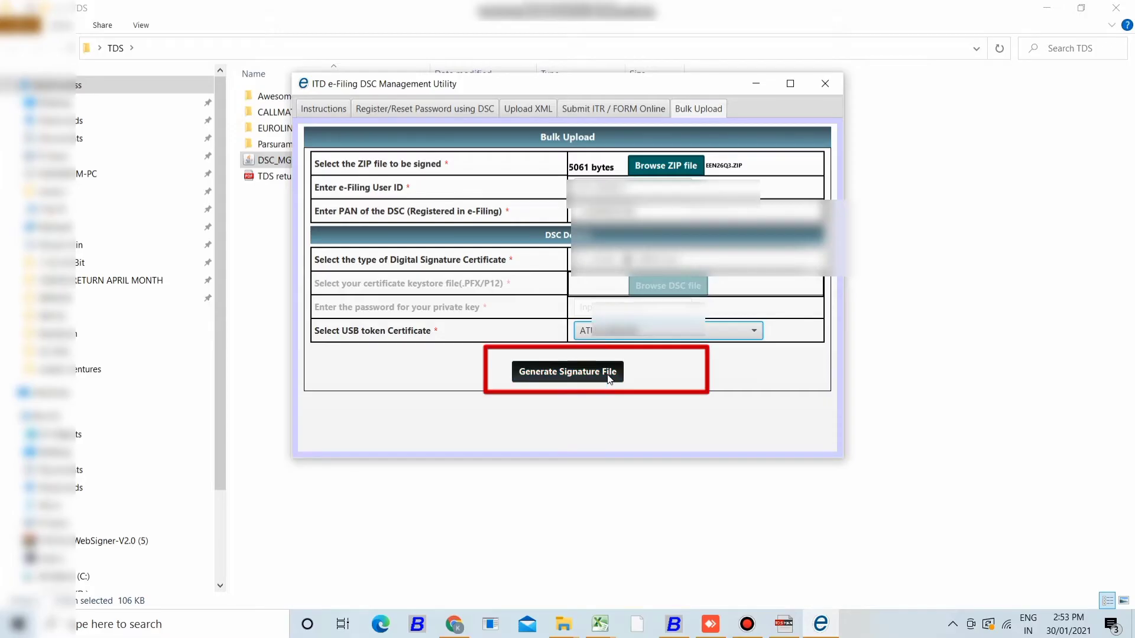
# - Generate the ZIP's signature file using the USB token PIN and confirm it appears in Q3
pyautogui.click(607, 379)
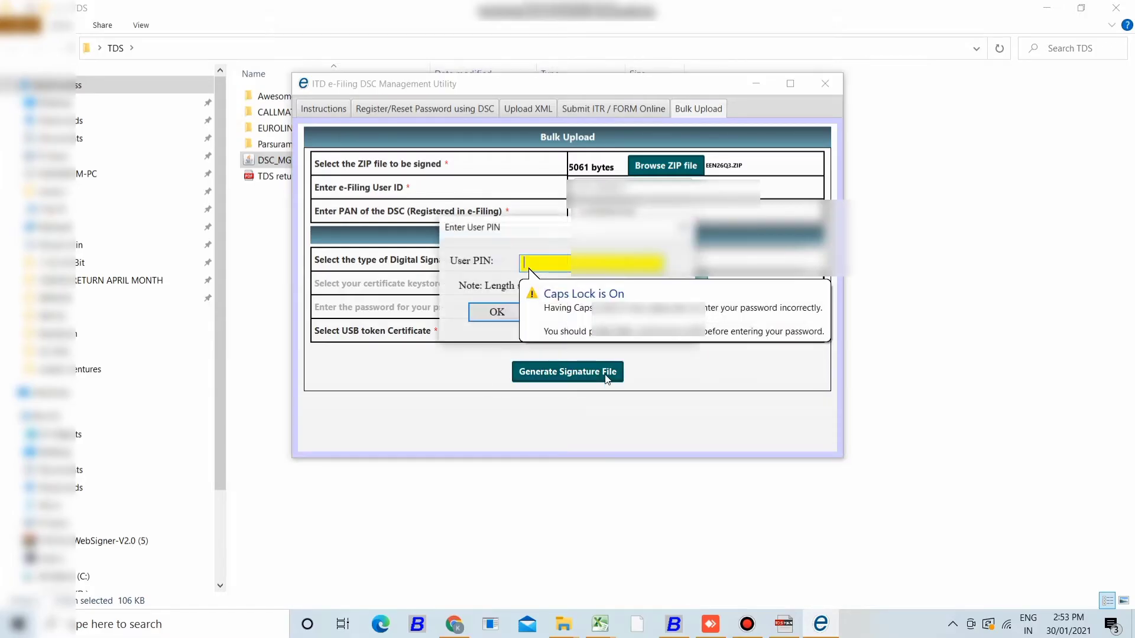
pyautogui.write('••••••••')
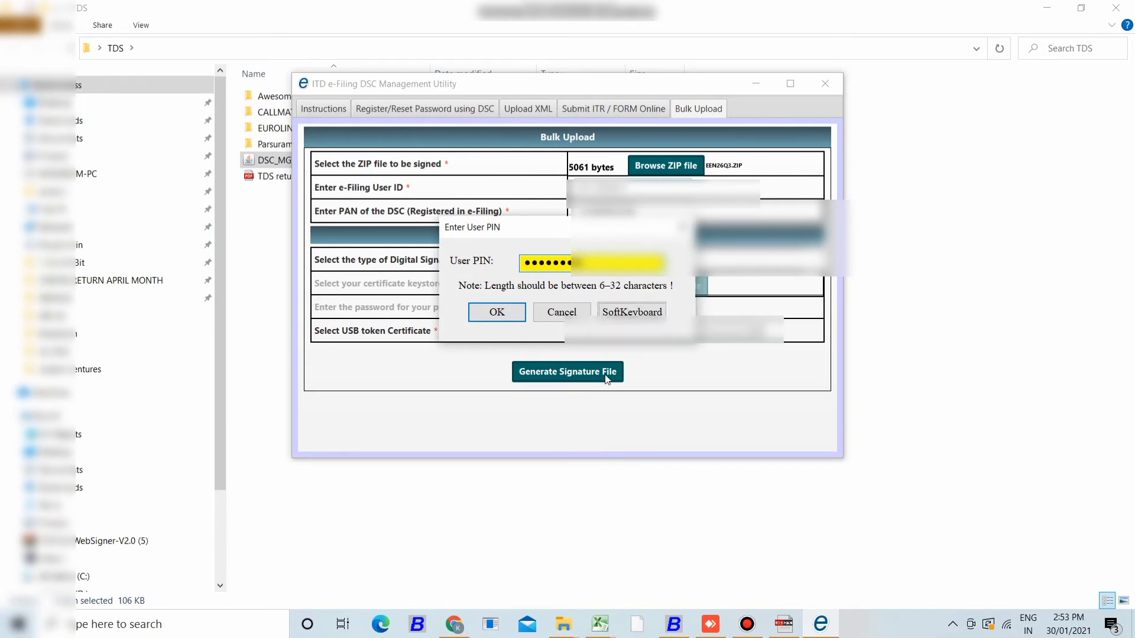
pyautogui.click(506, 312)
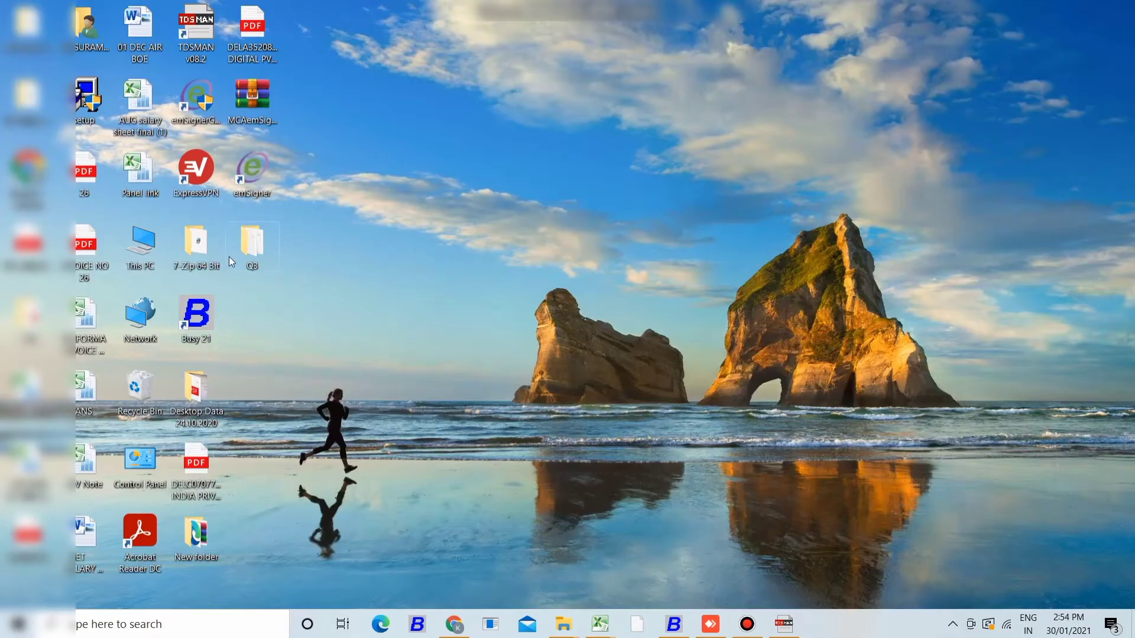
pyautogui.doubleClick(252, 256)
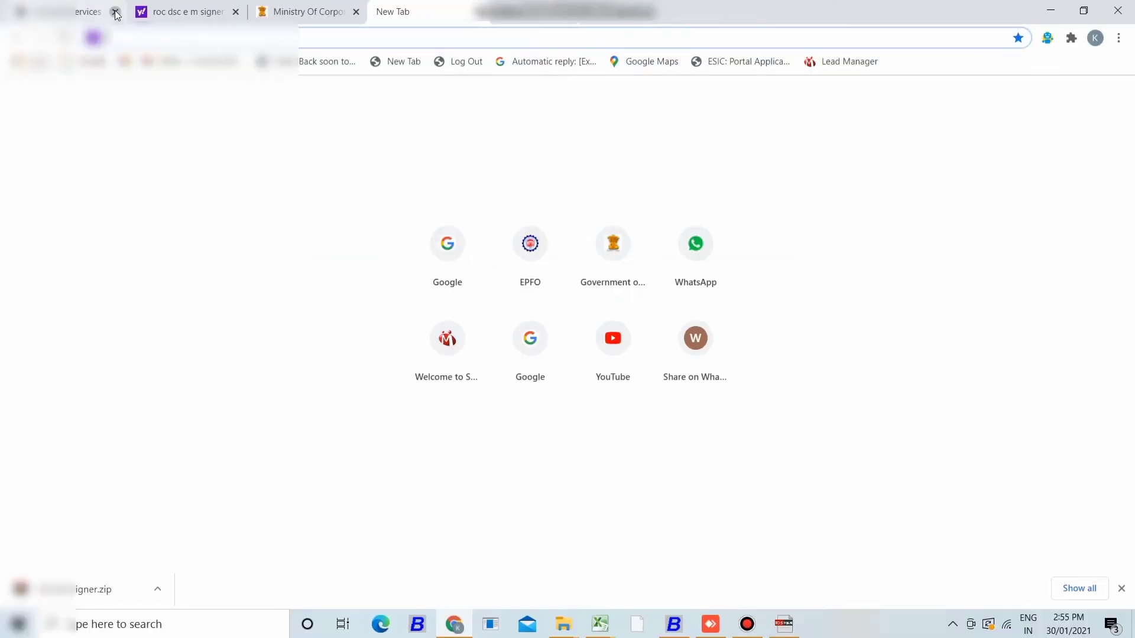
pyautogui.click(112, 13)
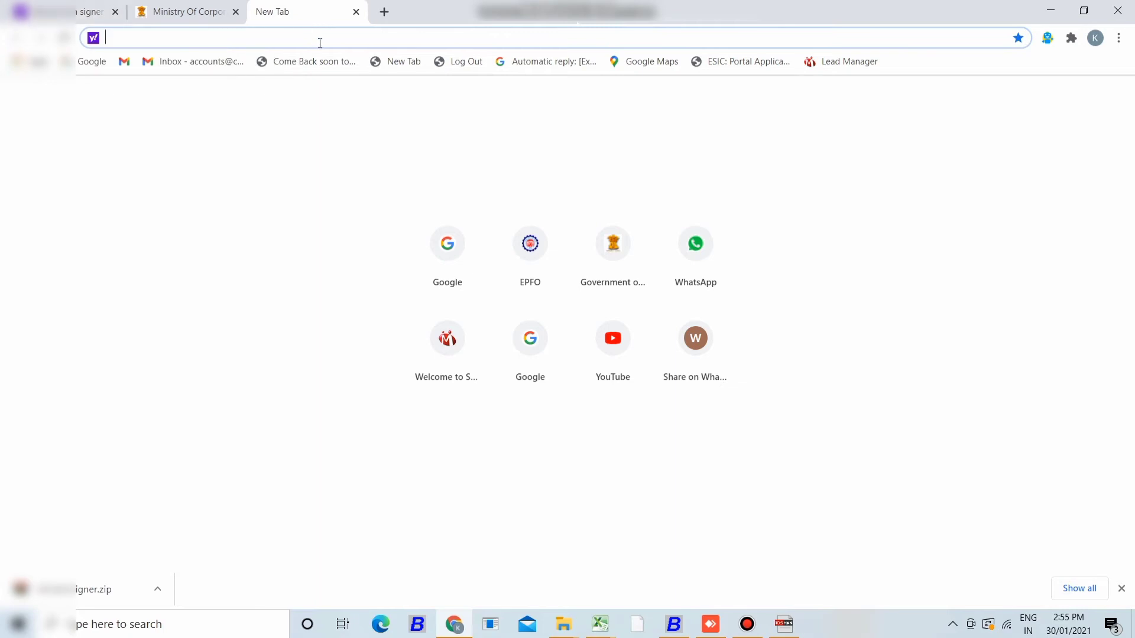
# - Search for 'itr login' and open the Income Tax e-Filing Home Page result
pyautogui.write('ITR L')
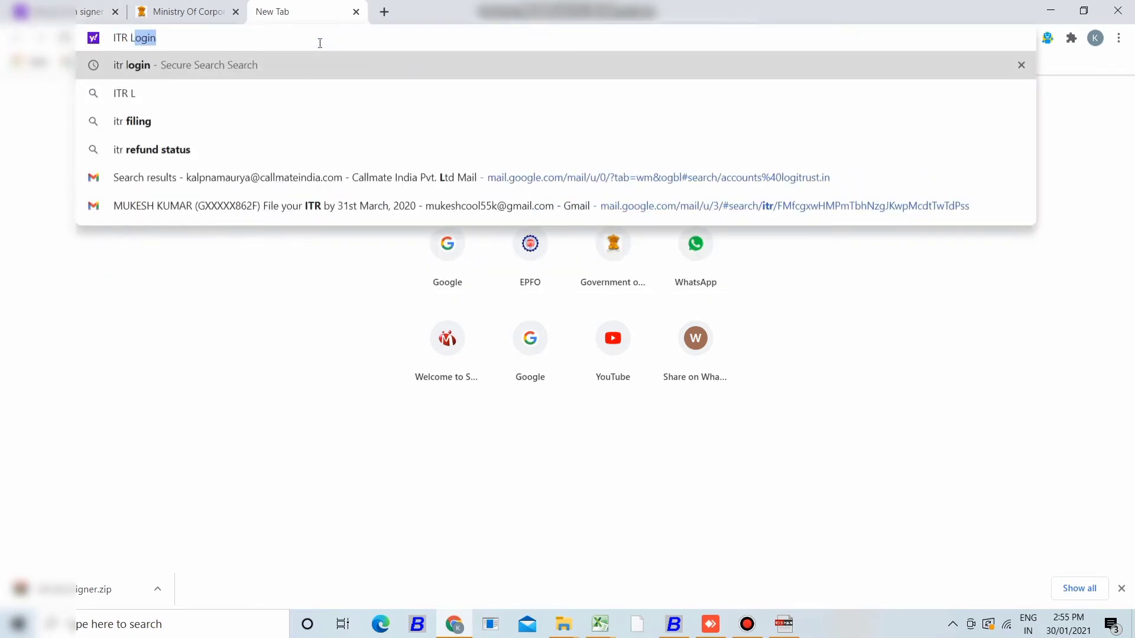
pyautogui.write('OGIN')
pyautogui.press('Return')
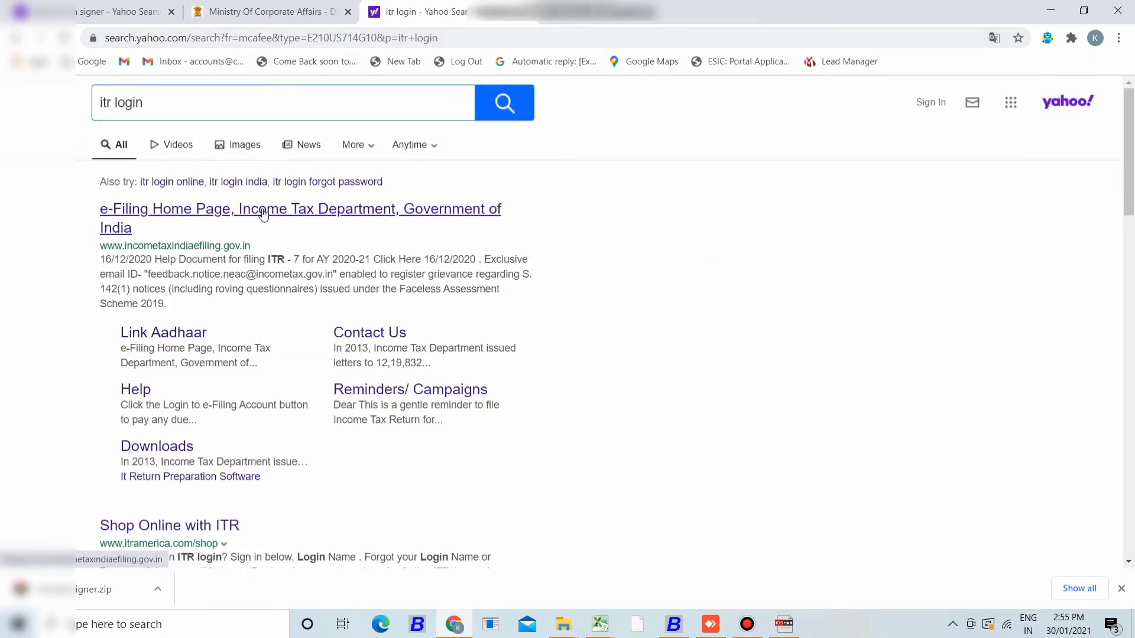
pyautogui.click(265, 214)
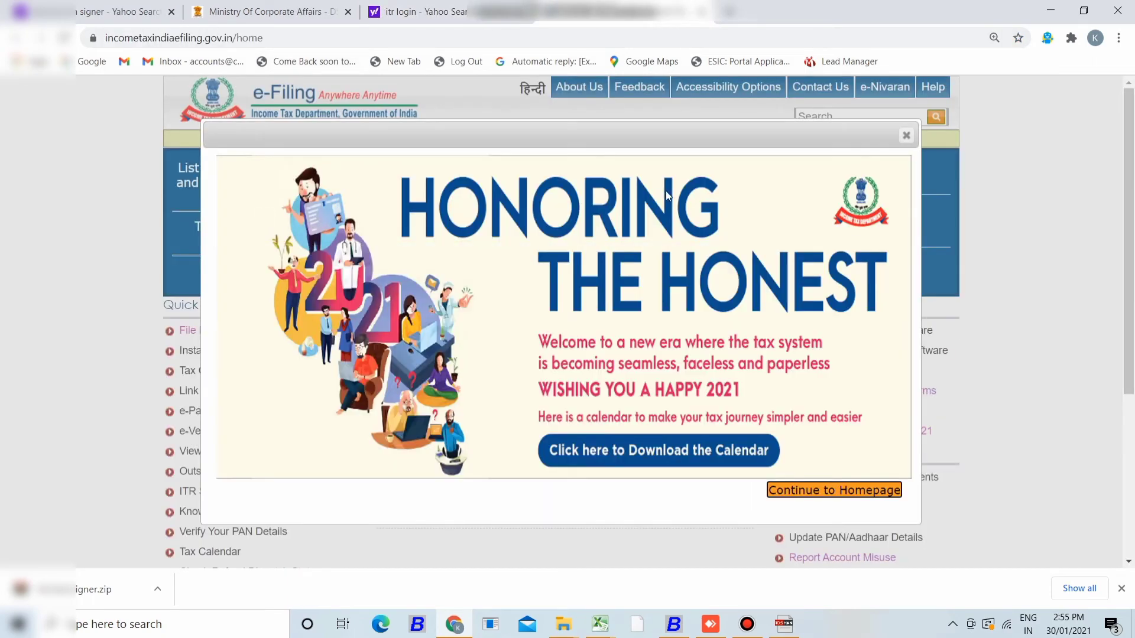
# - Close the Honoring the Honest popup and log in with the saved User ID, password and captcha
pyautogui.click(907, 136)
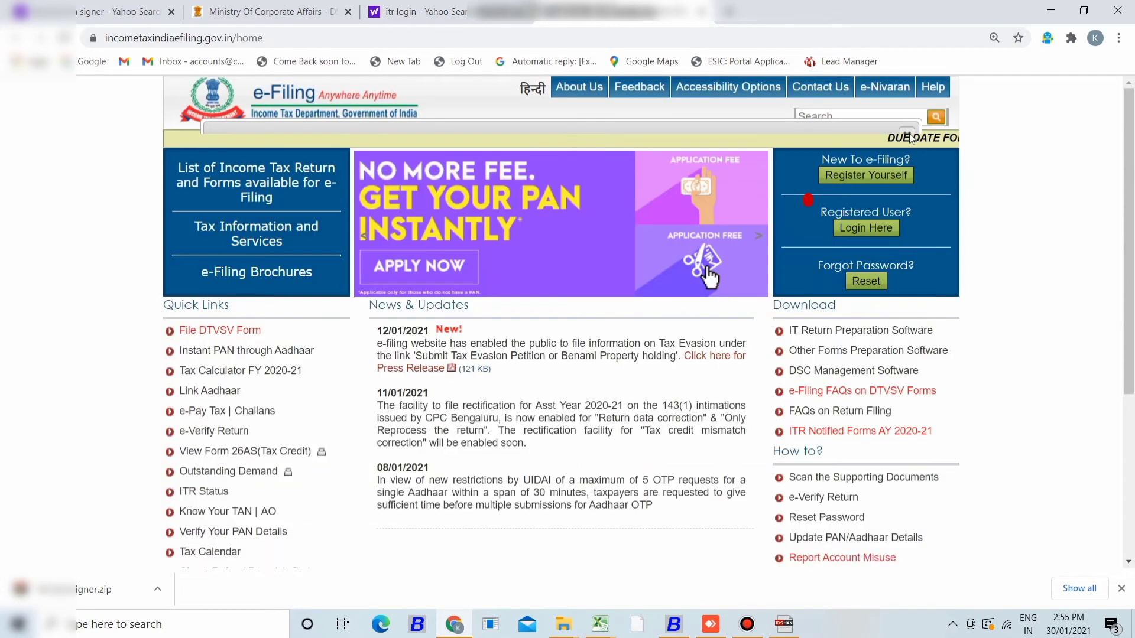
pyautogui.click(871, 231)
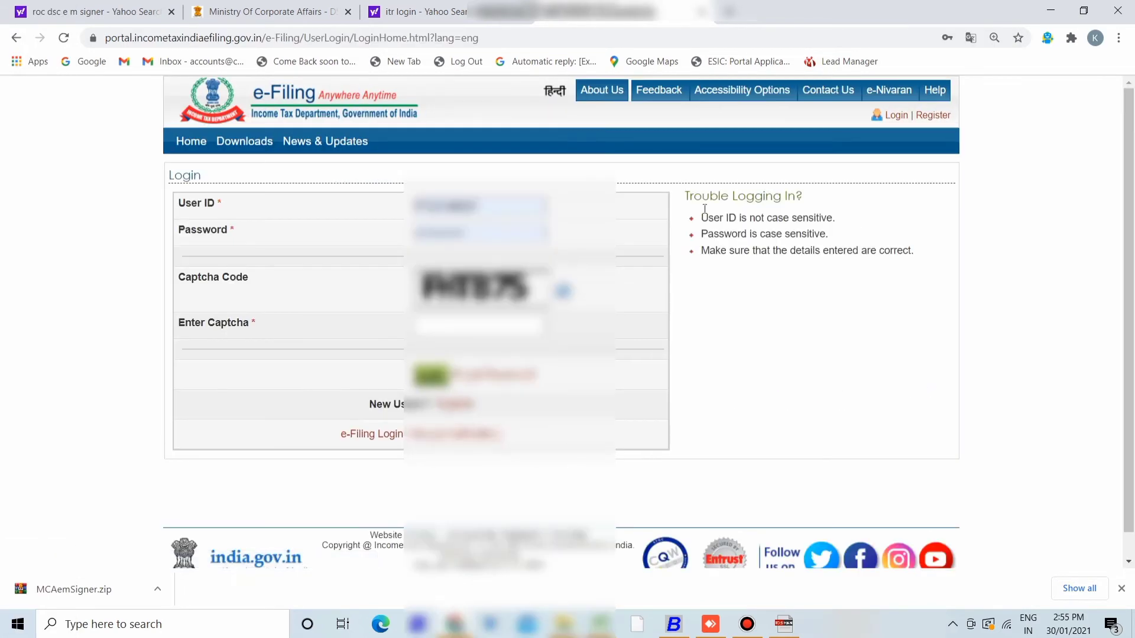
pyautogui.click(505, 207)
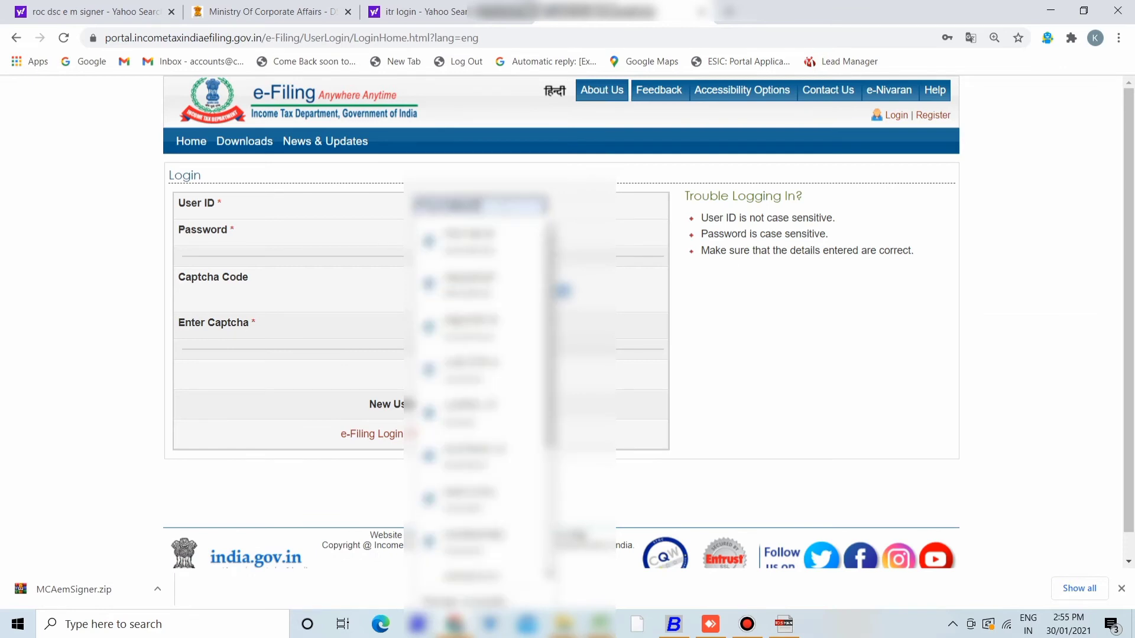
pyautogui.doubleClick(478, 205)
pyautogui.press('Return')
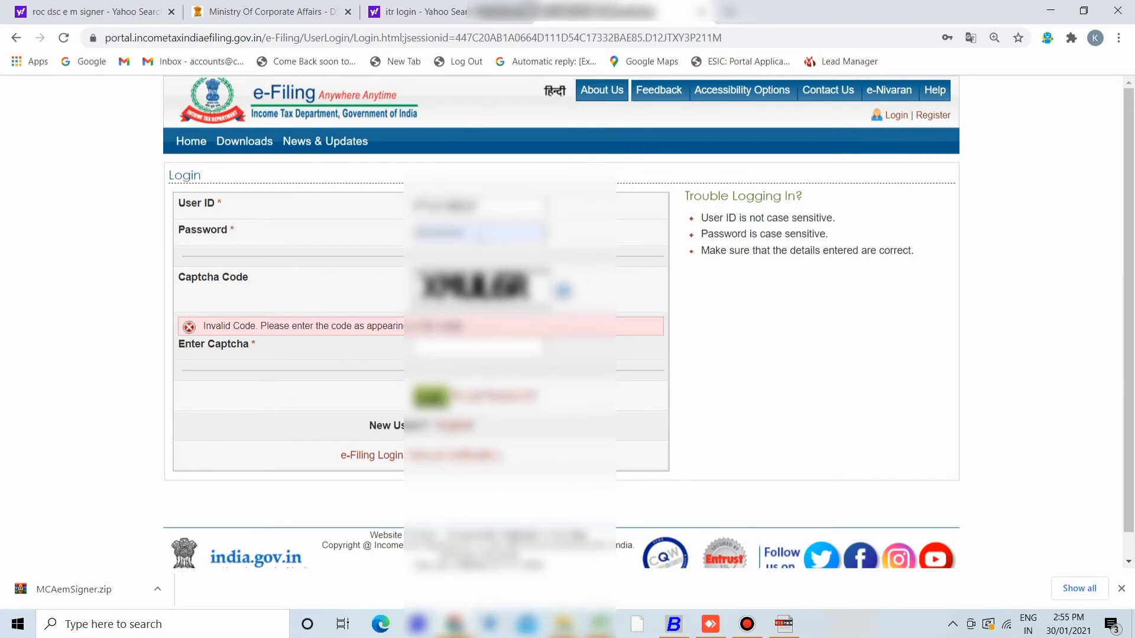
pyautogui.click(481, 234)
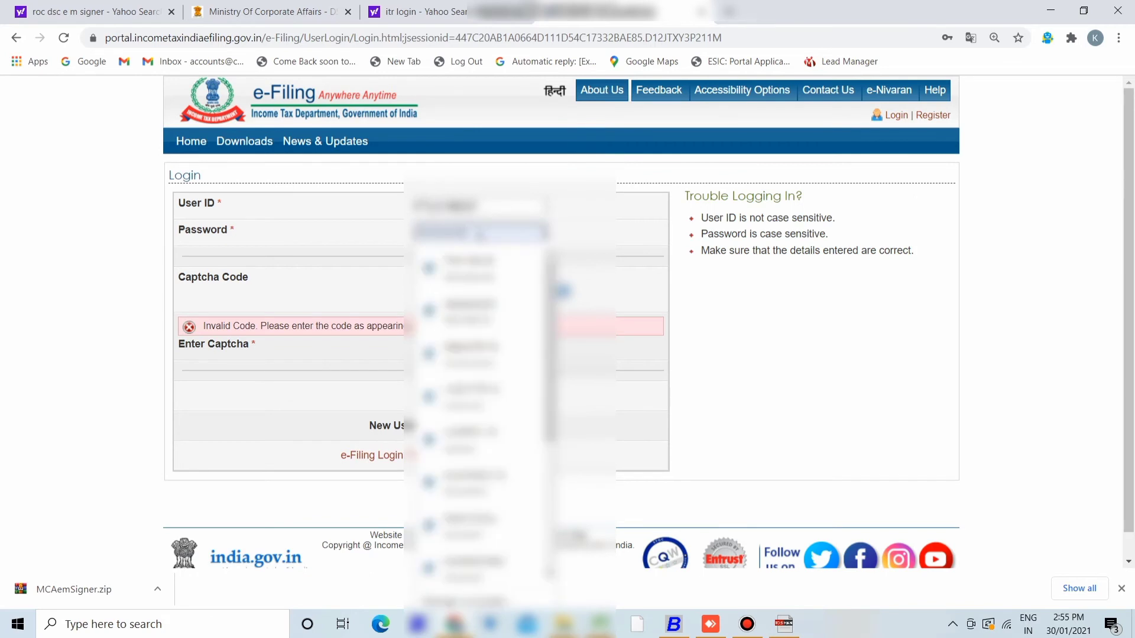
pyautogui.click(480, 234)
pyautogui.click(479, 349)
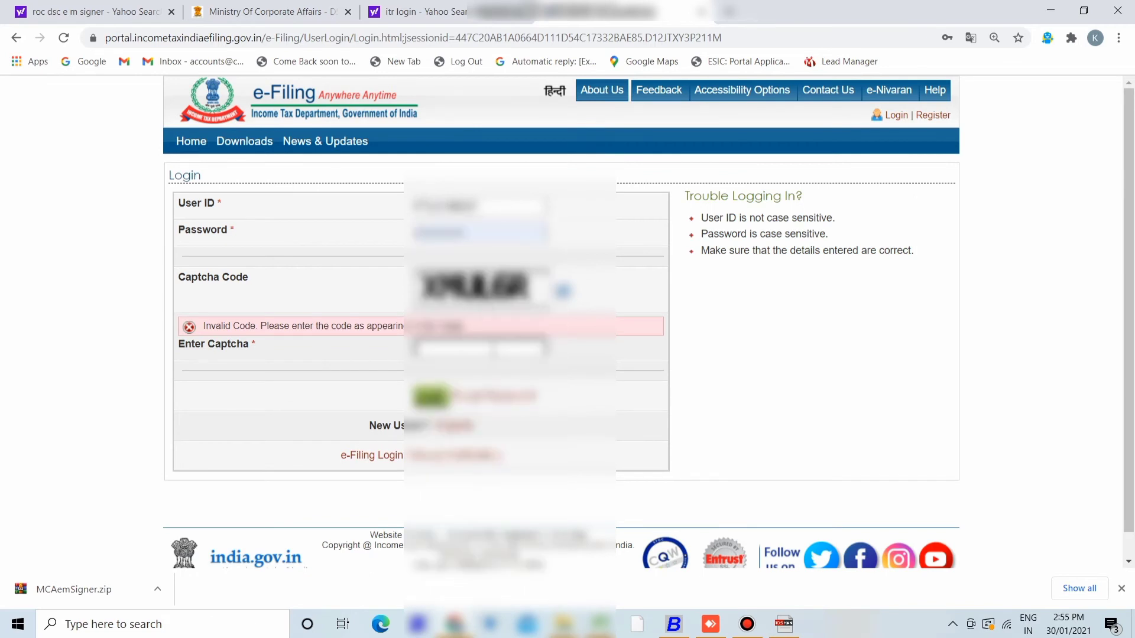
pyautogui.write('XPULGR')
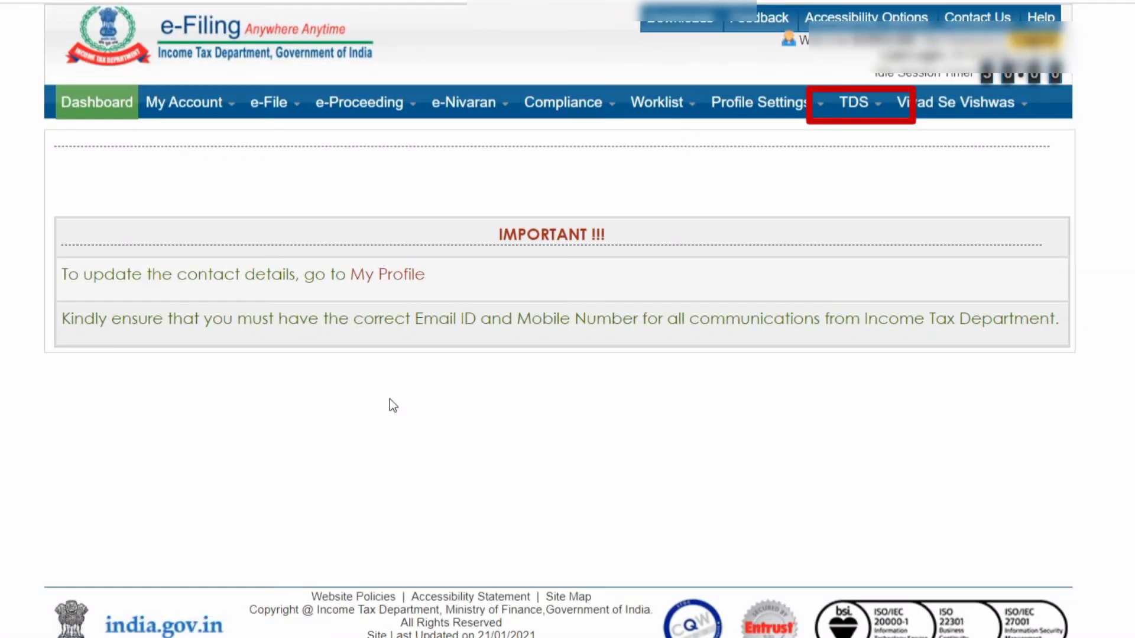
# - On Upload TDS, choose the FVU version, financial year 2020-21, FORM NO.26Q and quarter Q3
pyautogui.moveTo(854, 106)
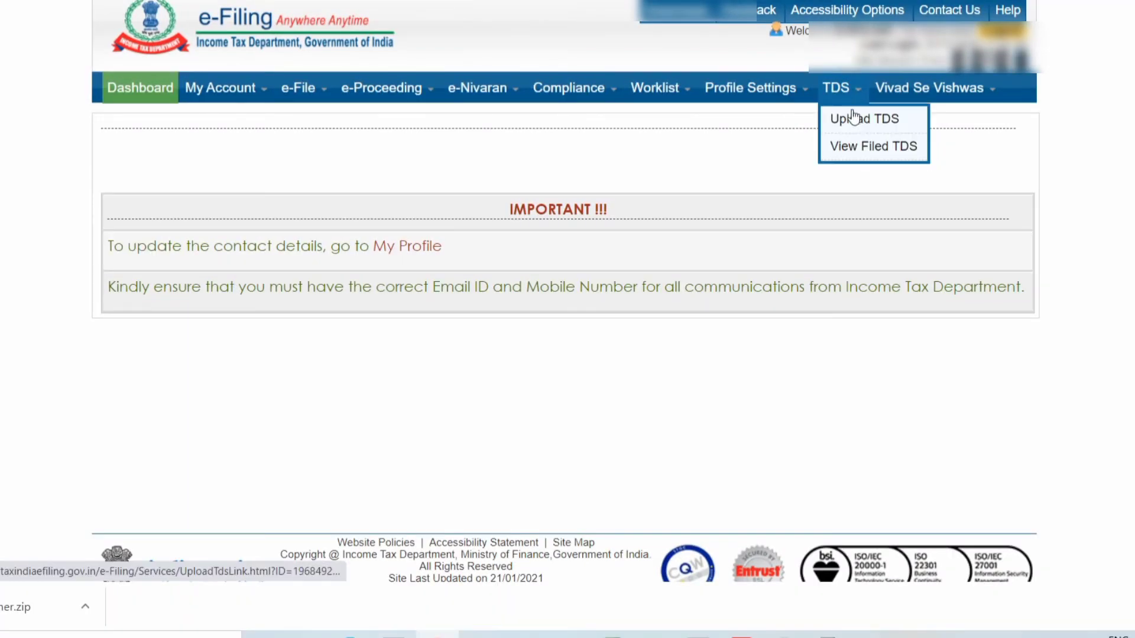
pyautogui.click(853, 117)
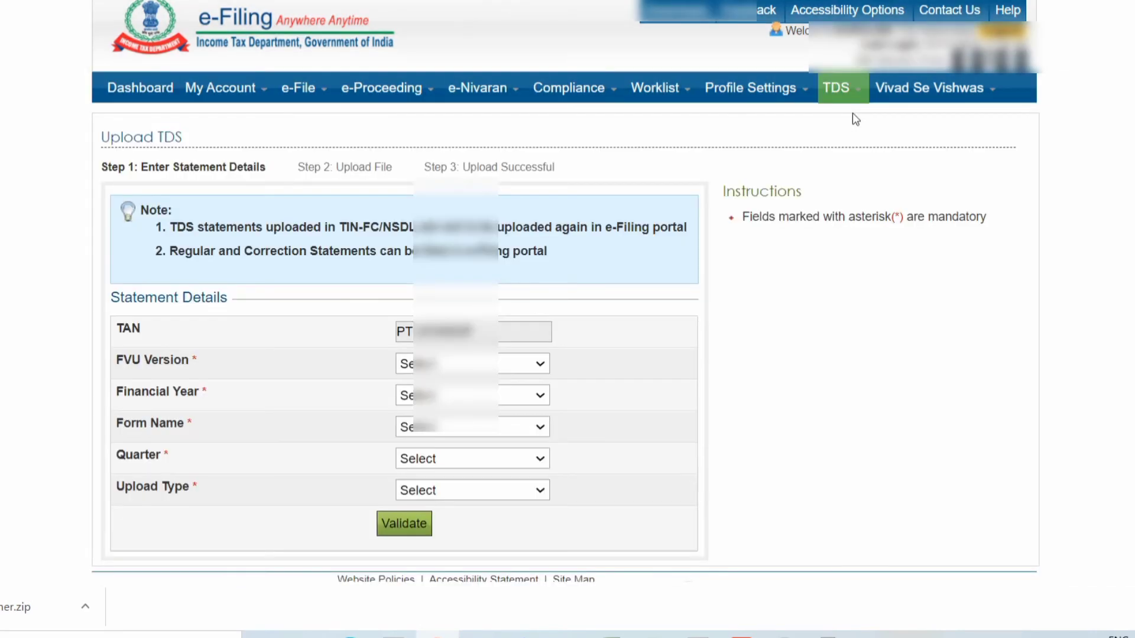
pyautogui.click(527, 360)
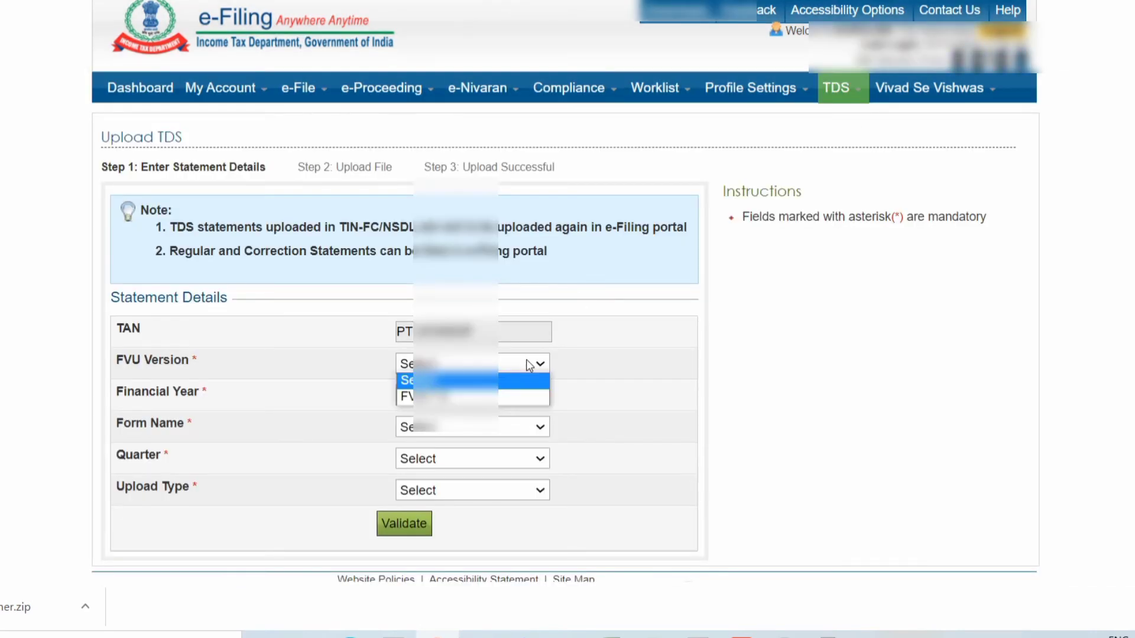
pyautogui.click(531, 395)
pyautogui.click(532, 396)
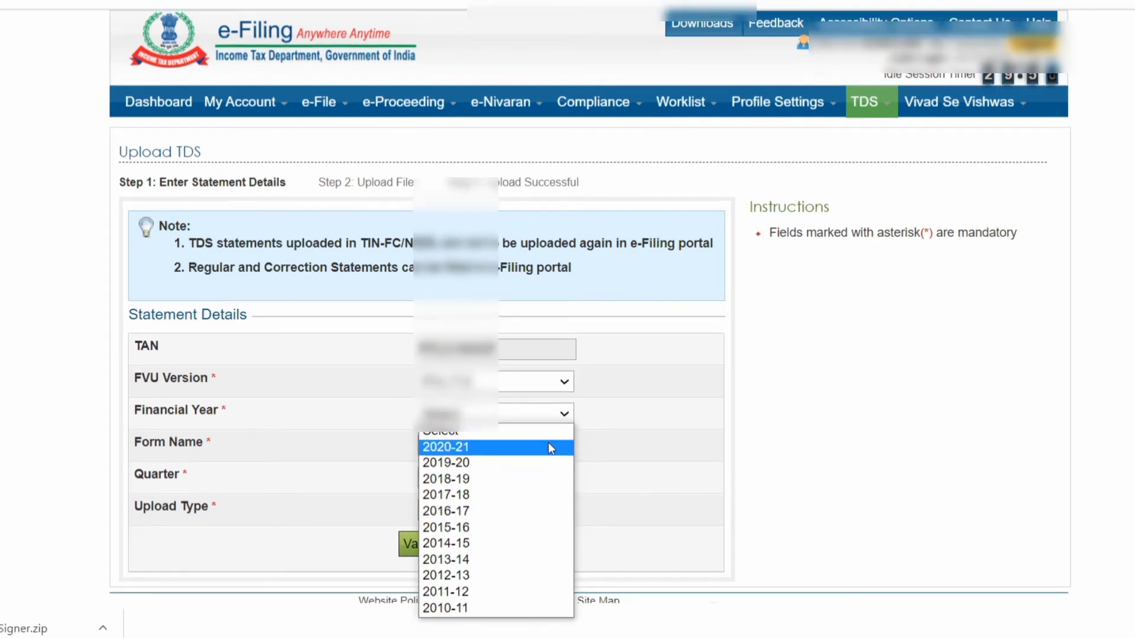
pyautogui.click(548, 446)
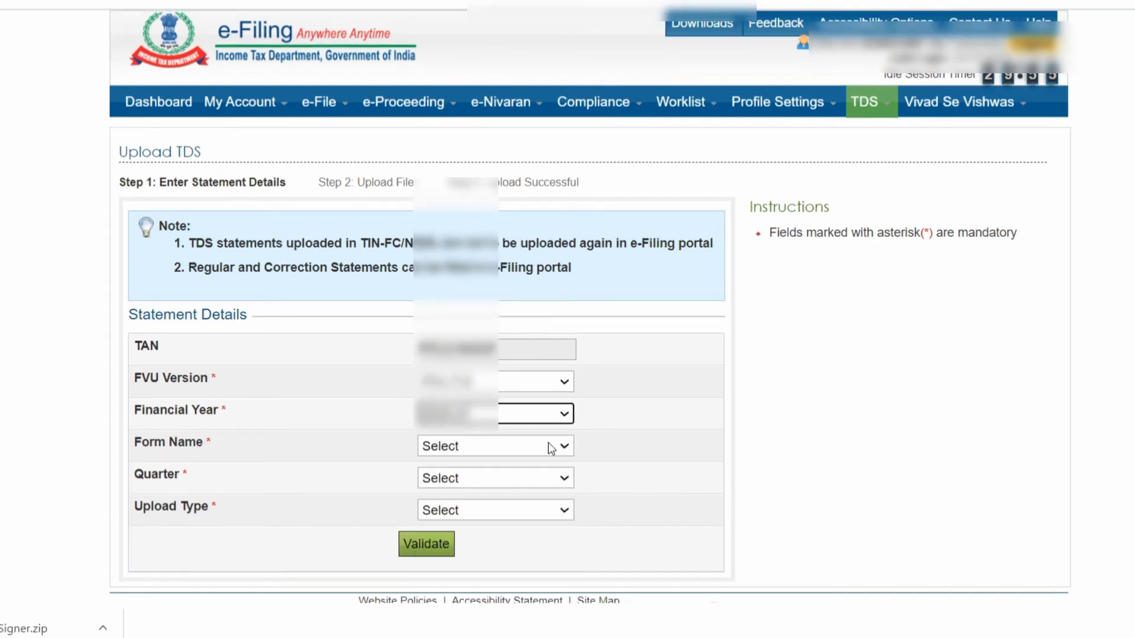
pyautogui.click(549, 445)
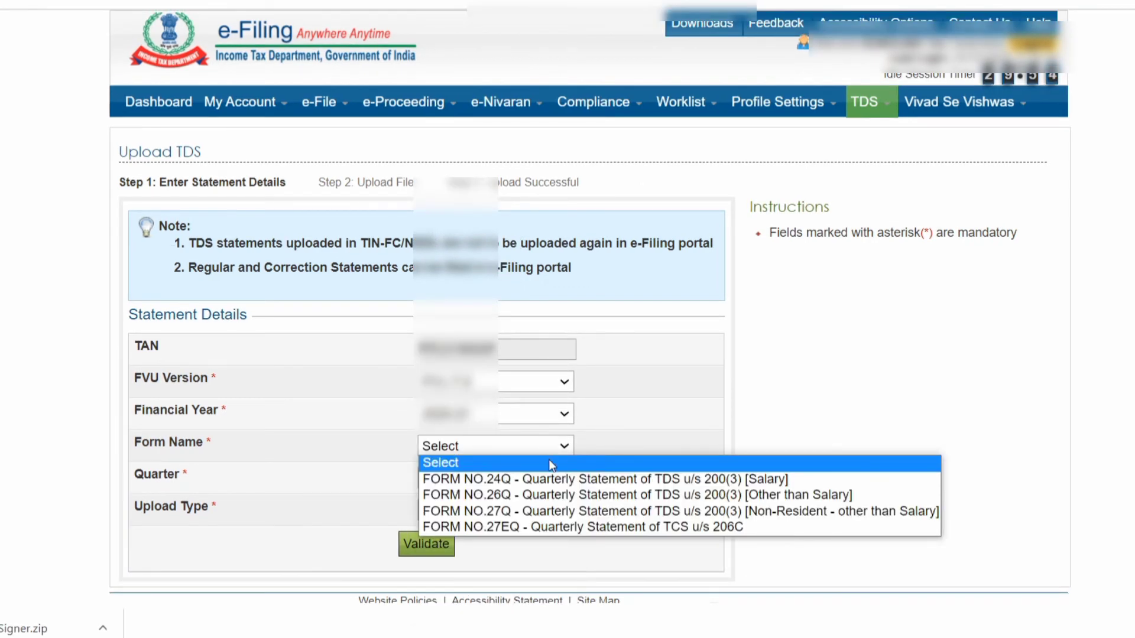
pyautogui.click(562, 495)
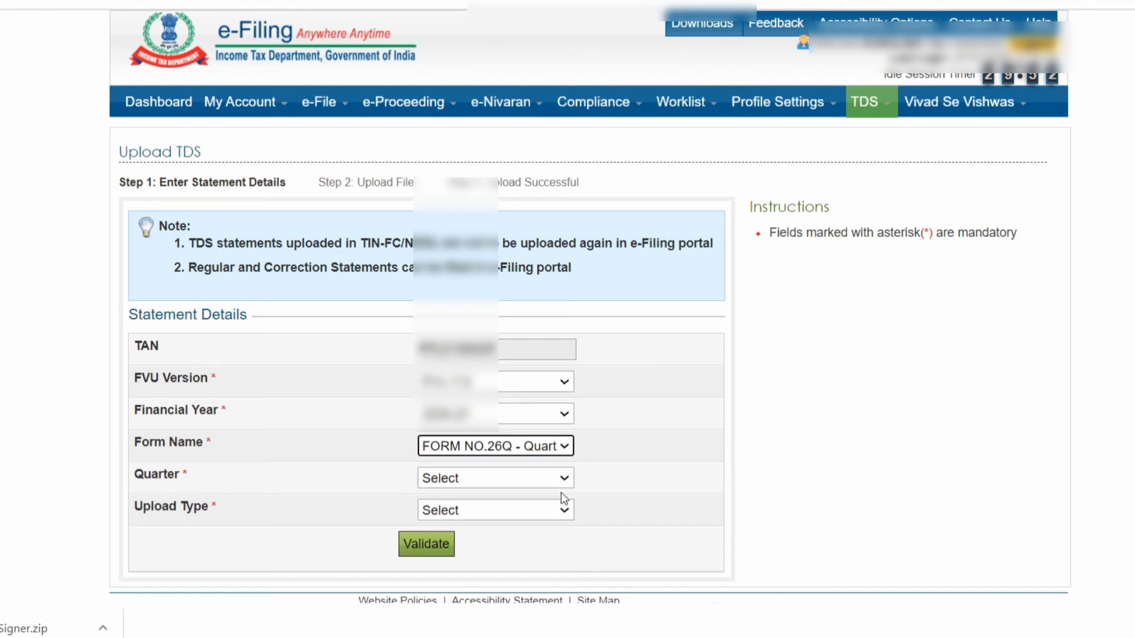
pyautogui.click(555, 480)
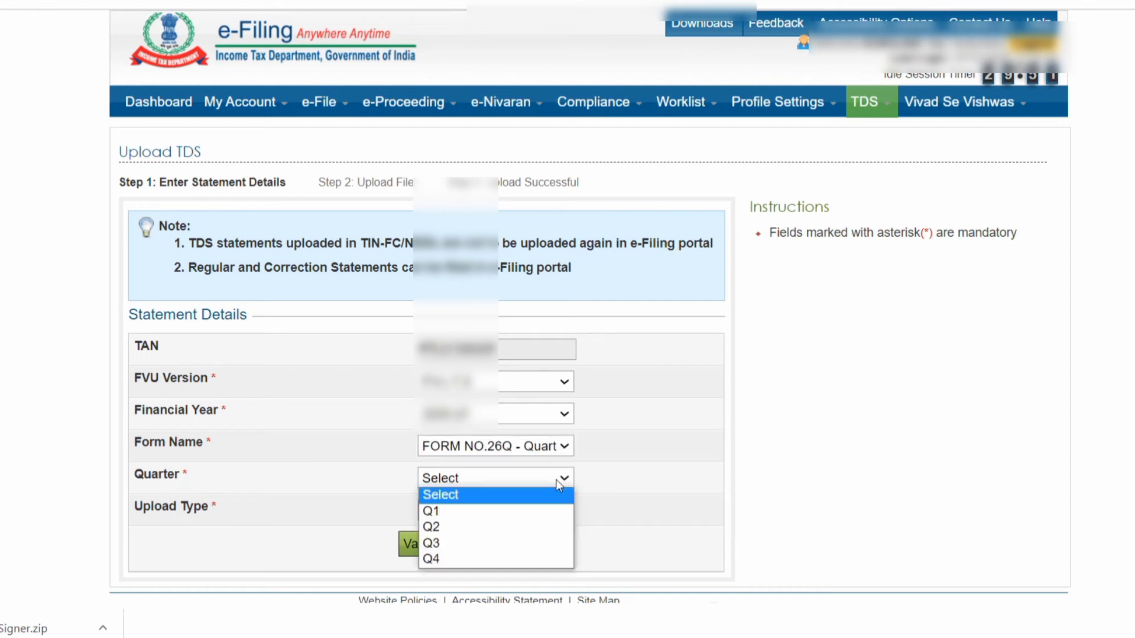
pyautogui.click(556, 544)
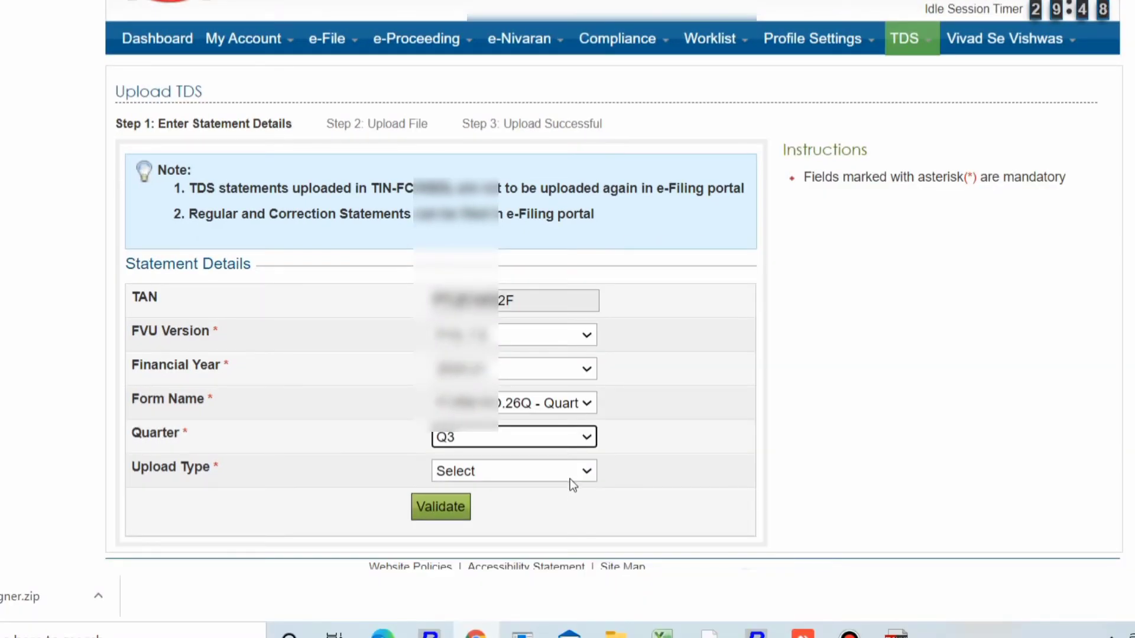
# - Set the upload type to Regular and validate the statement details
pyautogui.click(568, 477)
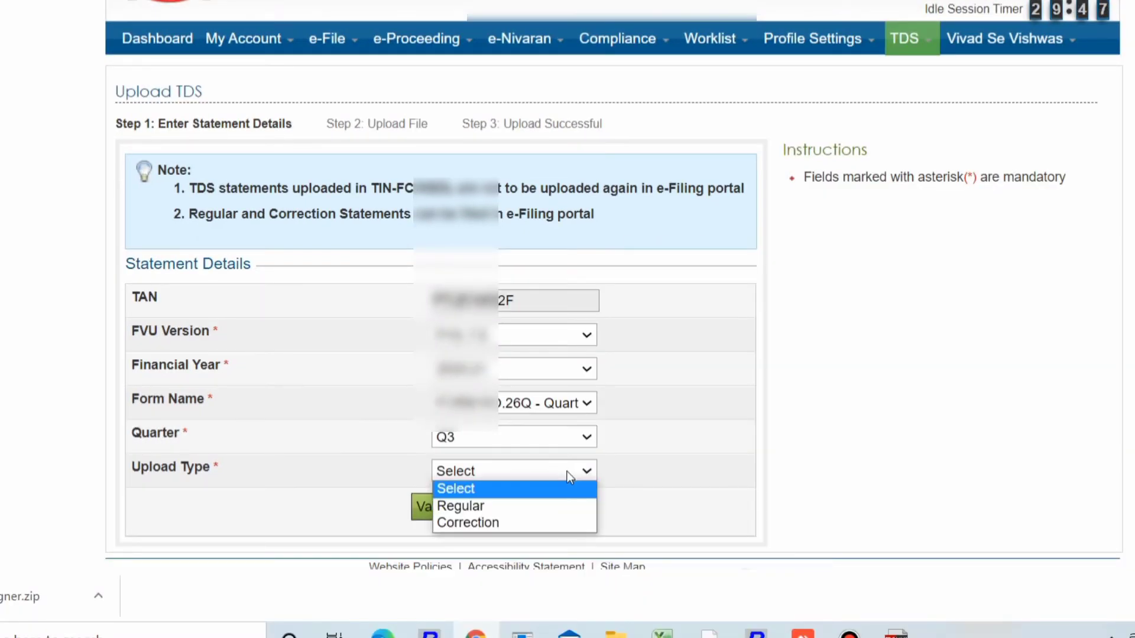
pyautogui.click(562, 514)
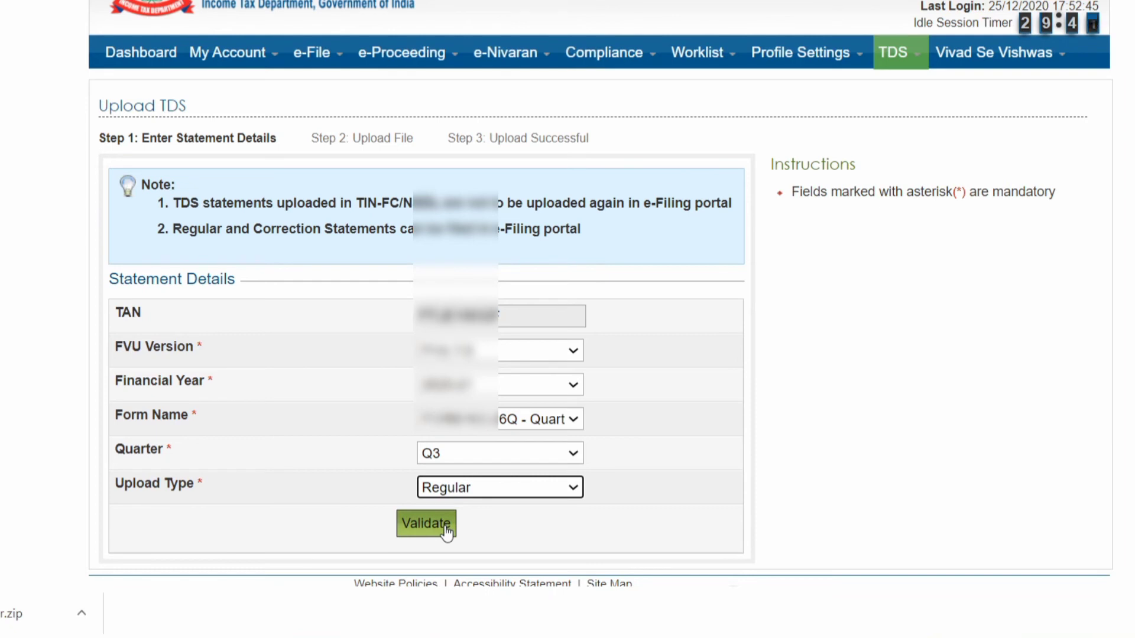
pyautogui.click(446, 531)
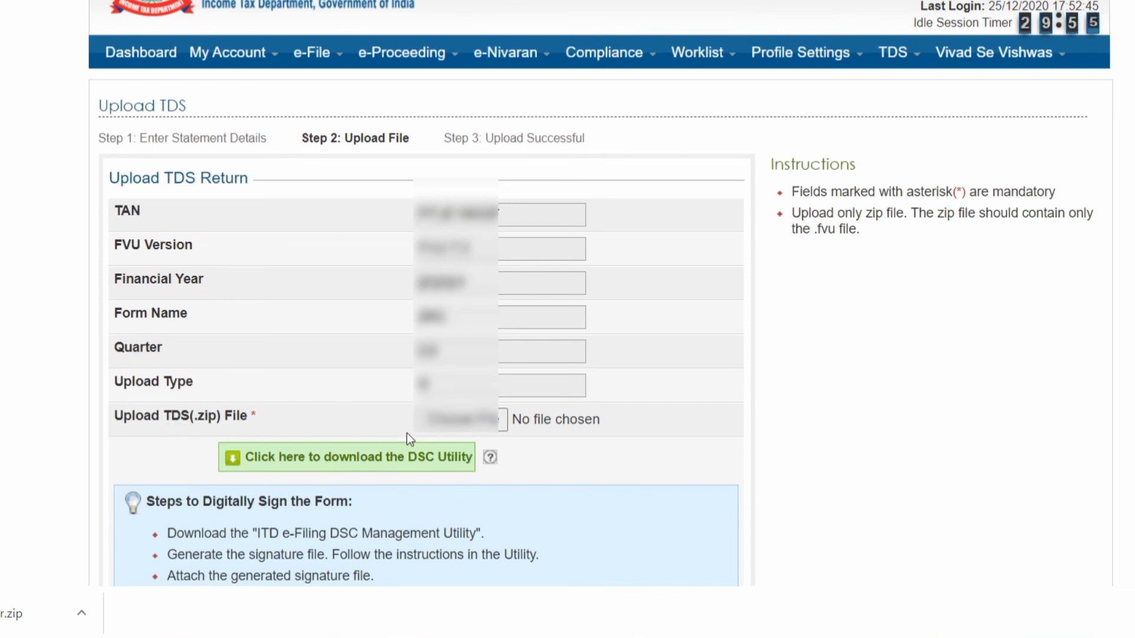
# - Choose EEN26Q3.ZIP from the Q3 folder as the TDS file to upload
pyautogui.click(448, 431)
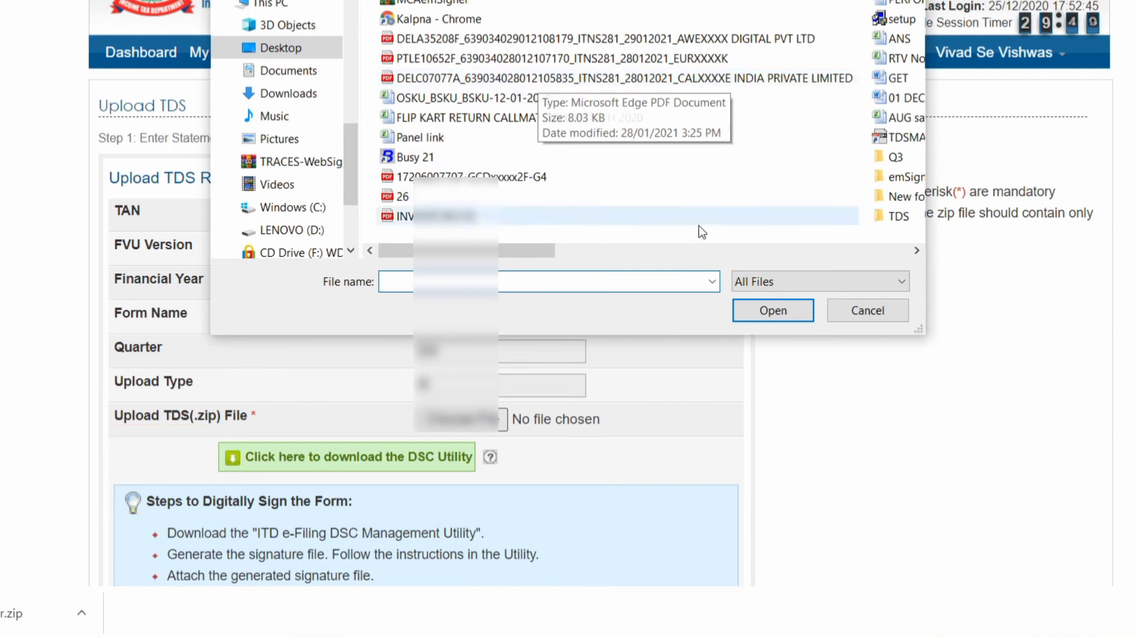
pyautogui.click(752, 251)
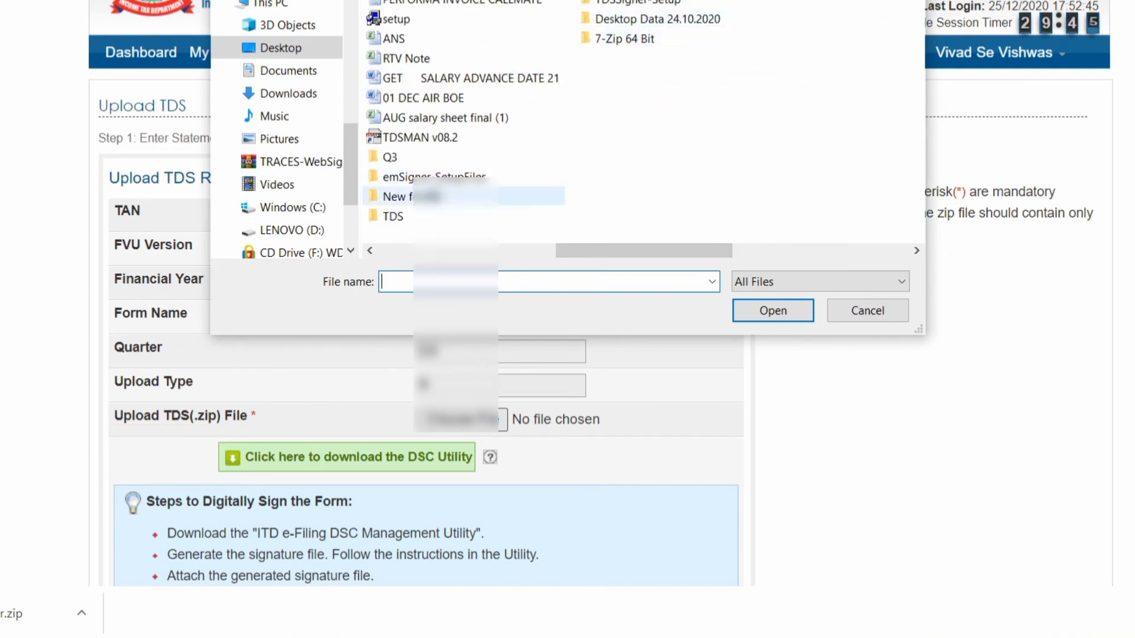
pyautogui.doubleClick(412, 158)
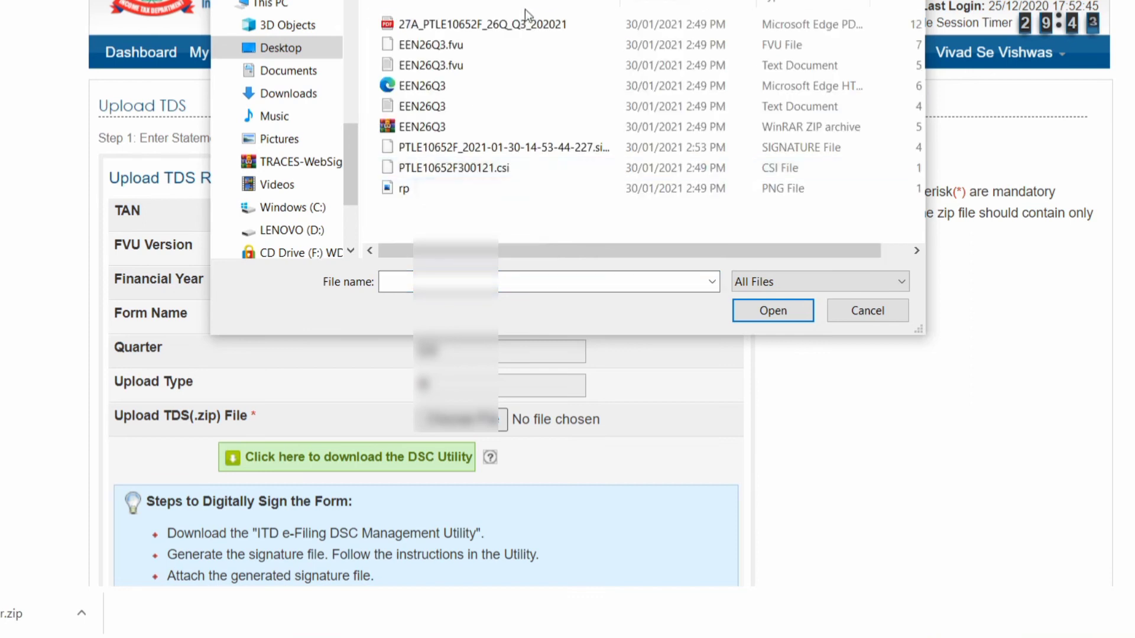
pyautogui.doubleClick(703, 128)
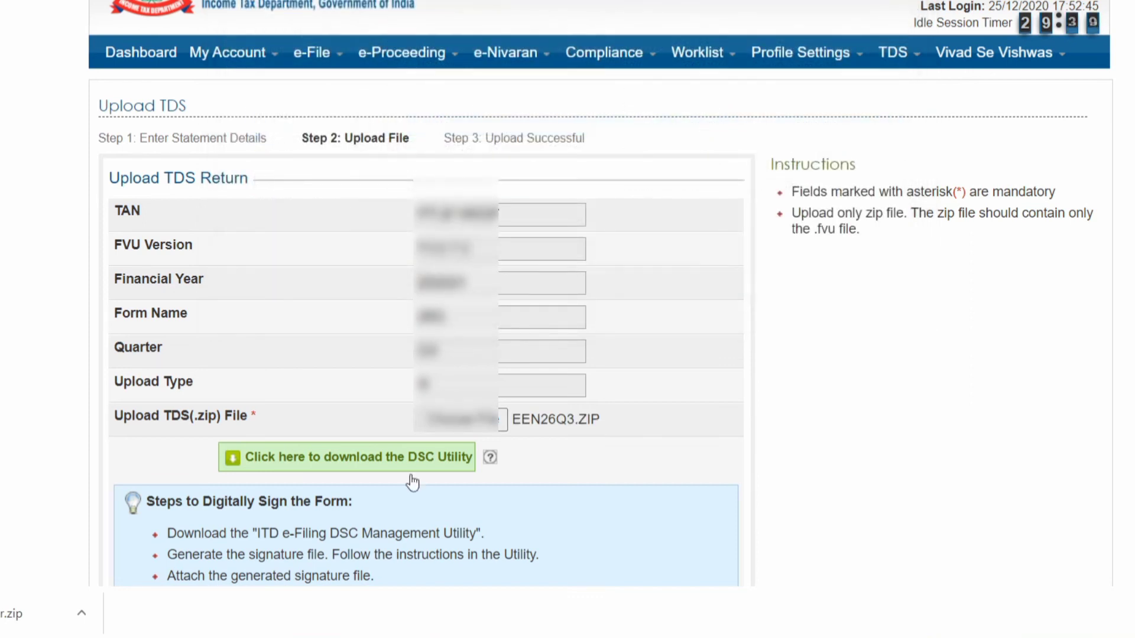
pyautogui.scroll(-3, 884, 382)
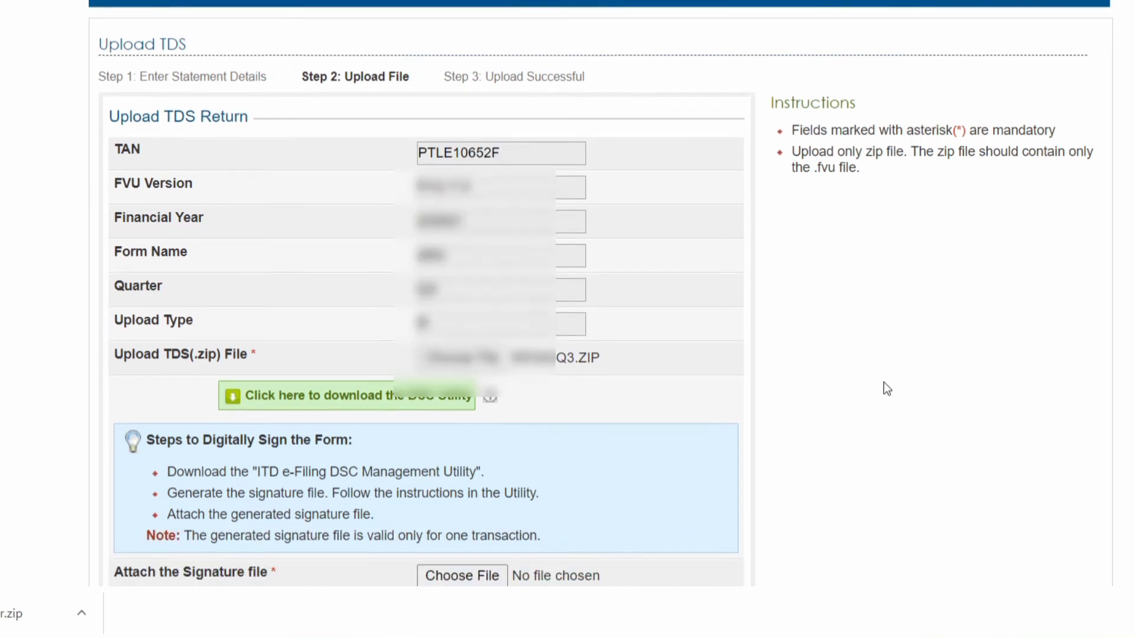
pyautogui.scroll(-2, 884, 382)
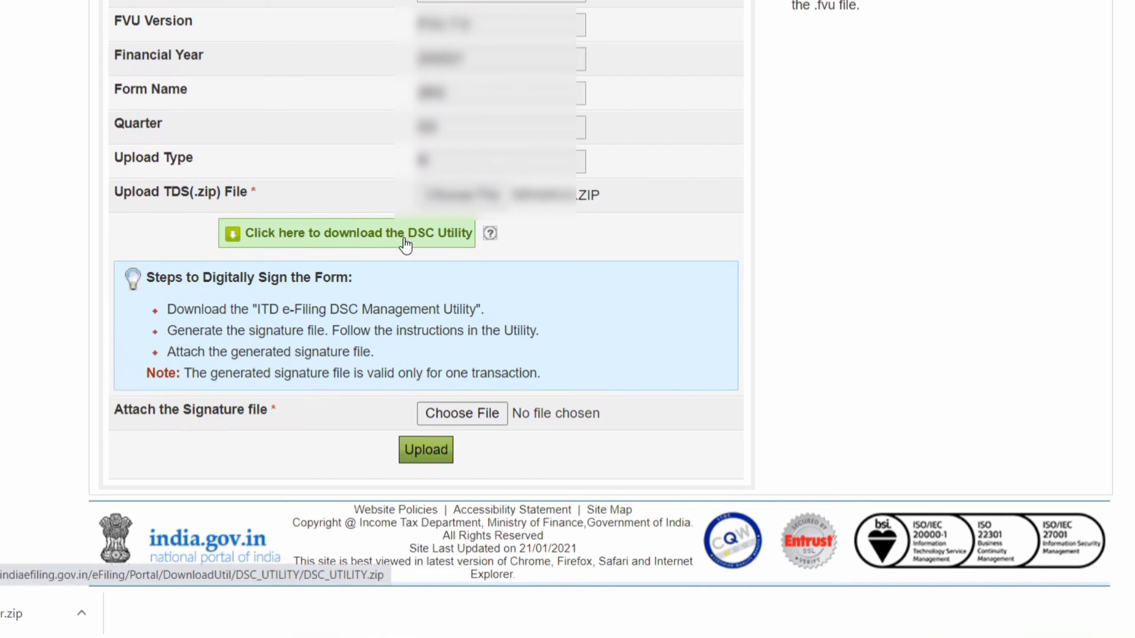
# - Attach the generated signature file and upload the signed TDS return
pyautogui.click(463, 414)
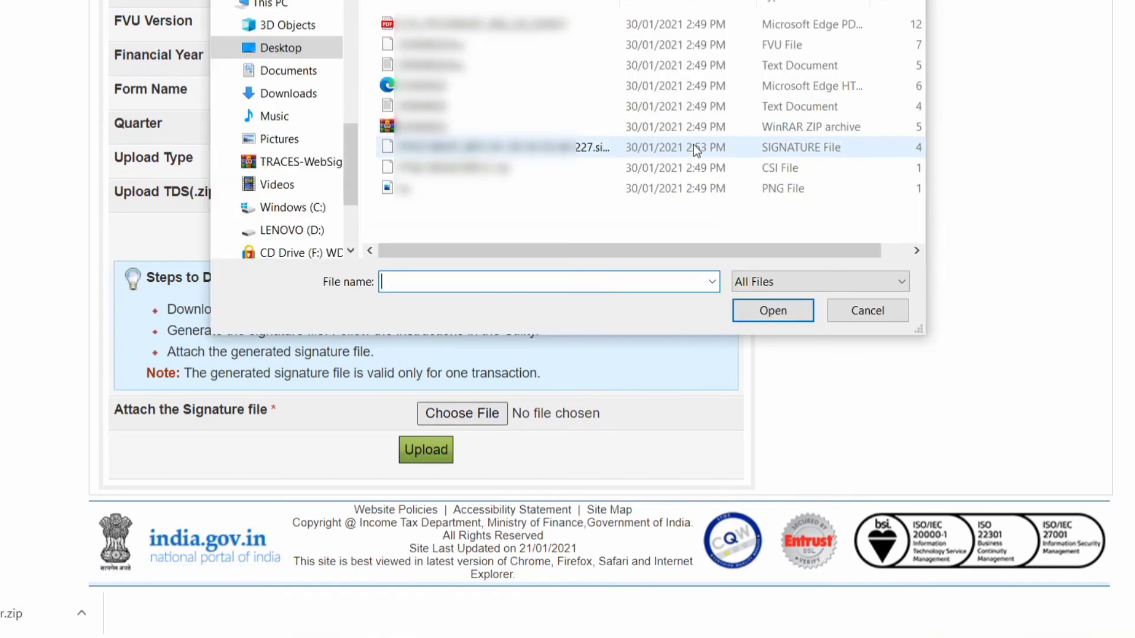
pyautogui.click(694, 144)
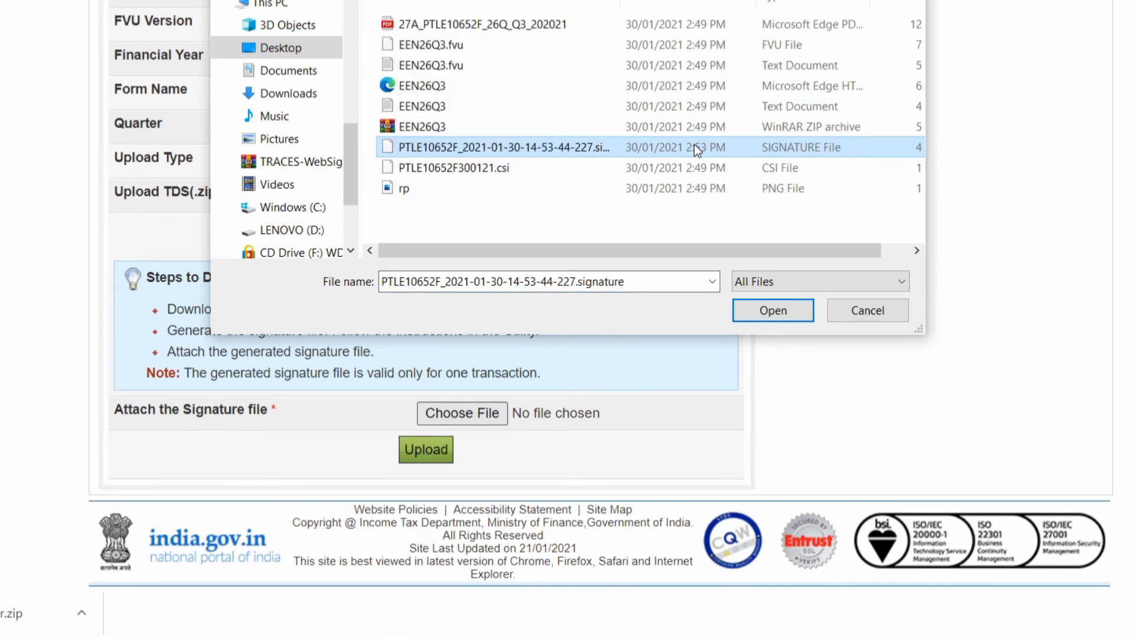
pyautogui.doubleClick(694, 147)
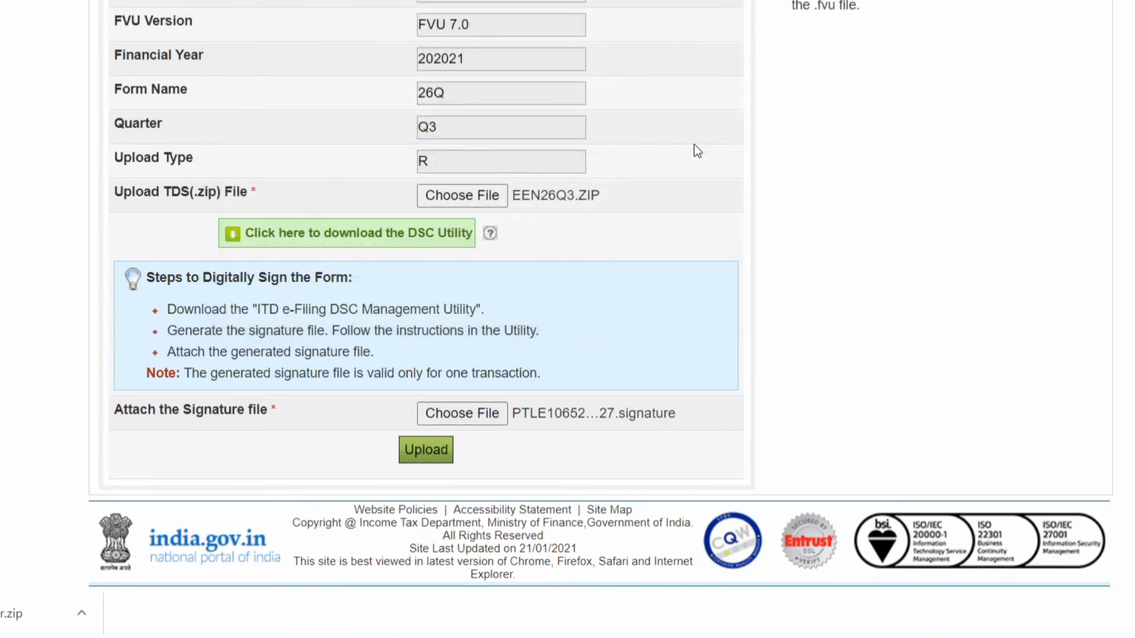
pyautogui.click(423, 448)
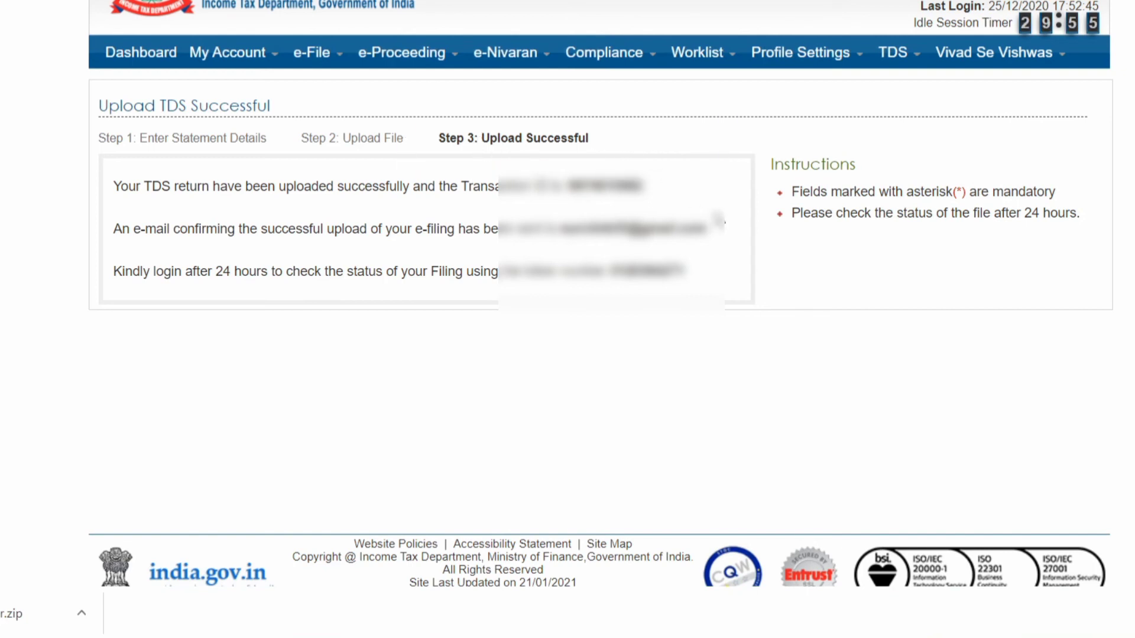
# - Reveal the TDS menu's Upload TDS and View Filed TDS options in the navigation bar
pyautogui.moveTo(924, 66)
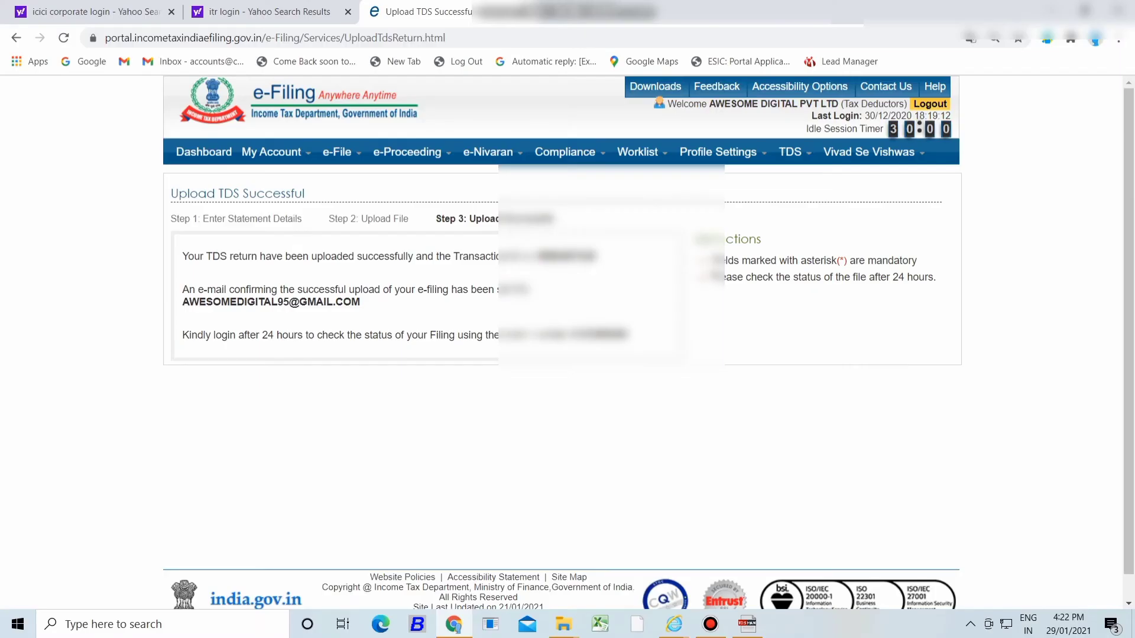
pyautogui.moveTo(893, 52)
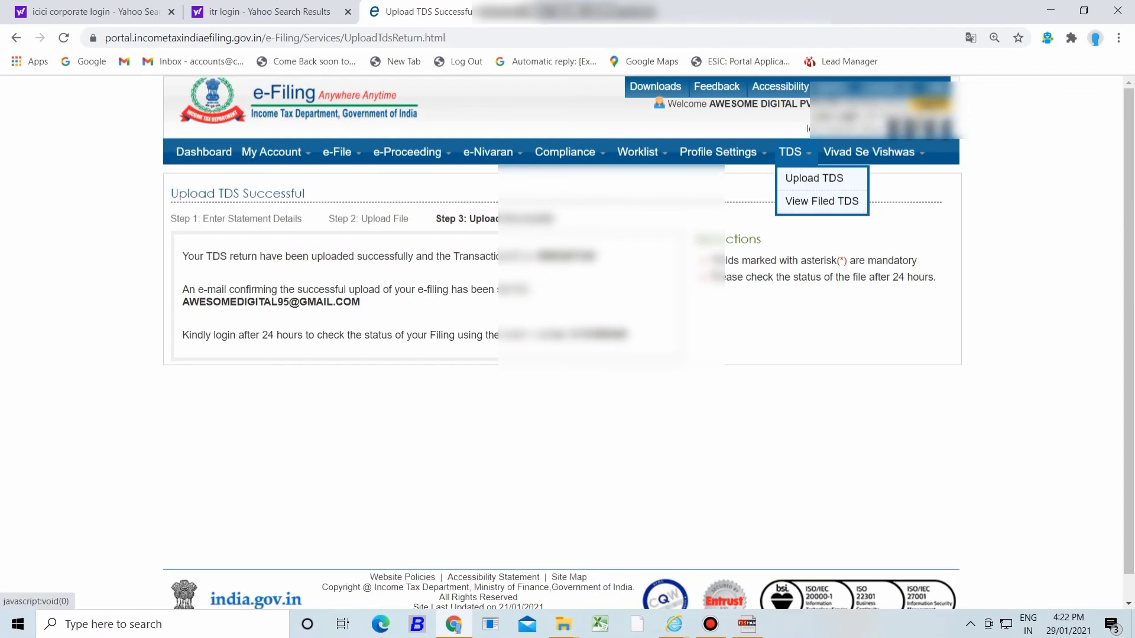
# - Find the filed Form 26Q Q3 2020-21 statement and open its Accepted acknowledgement details
pyautogui.click(822, 201)
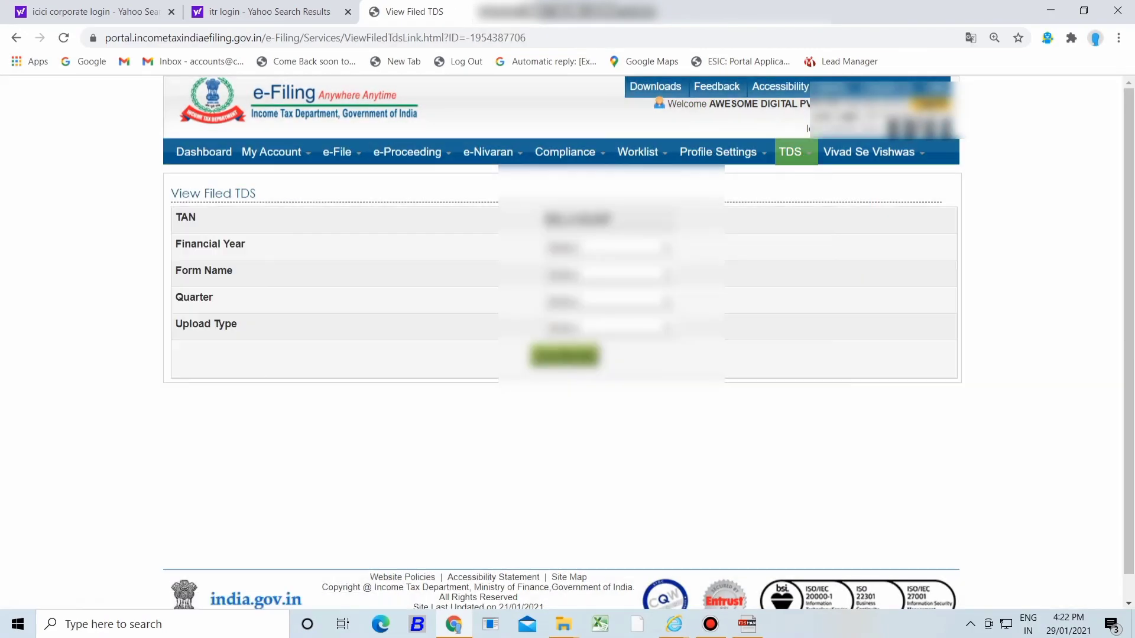
pyautogui.click(609, 248)
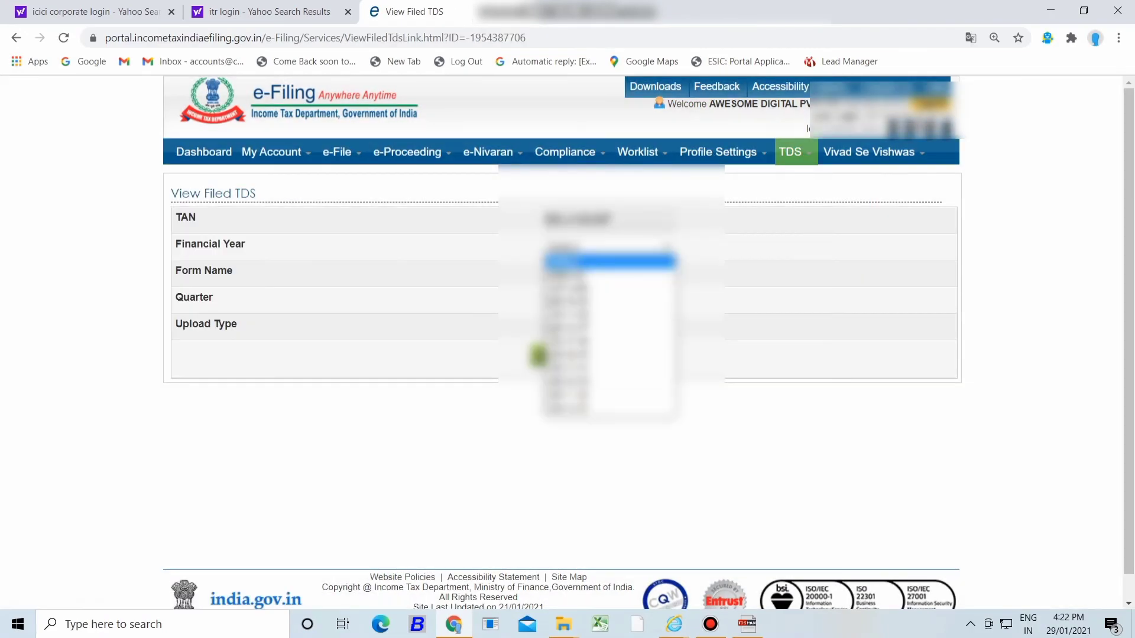
pyautogui.click(609, 276)
pyautogui.click(609, 276)
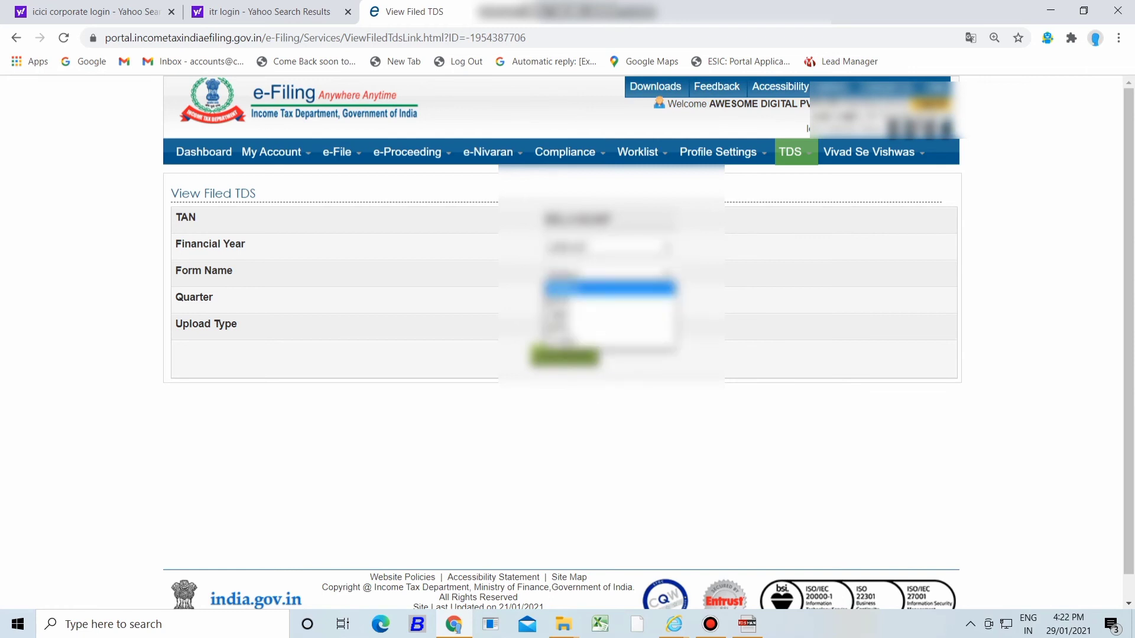
pyautogui.click(609, 315)
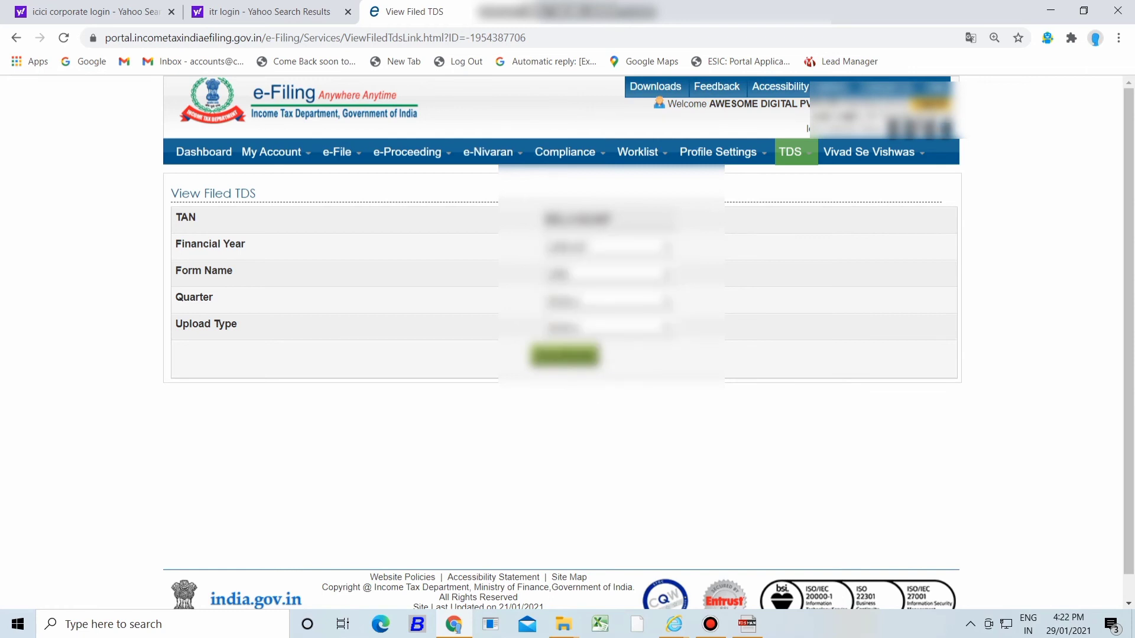
pyautogui.click(609, 304)
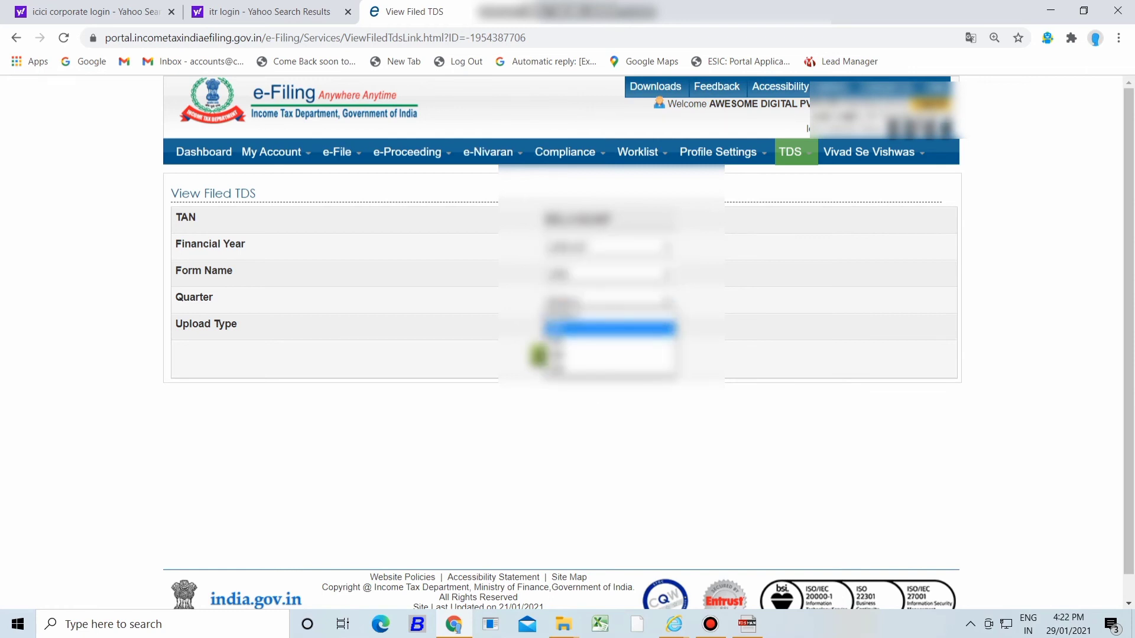
pyautogui.click(609, 355)
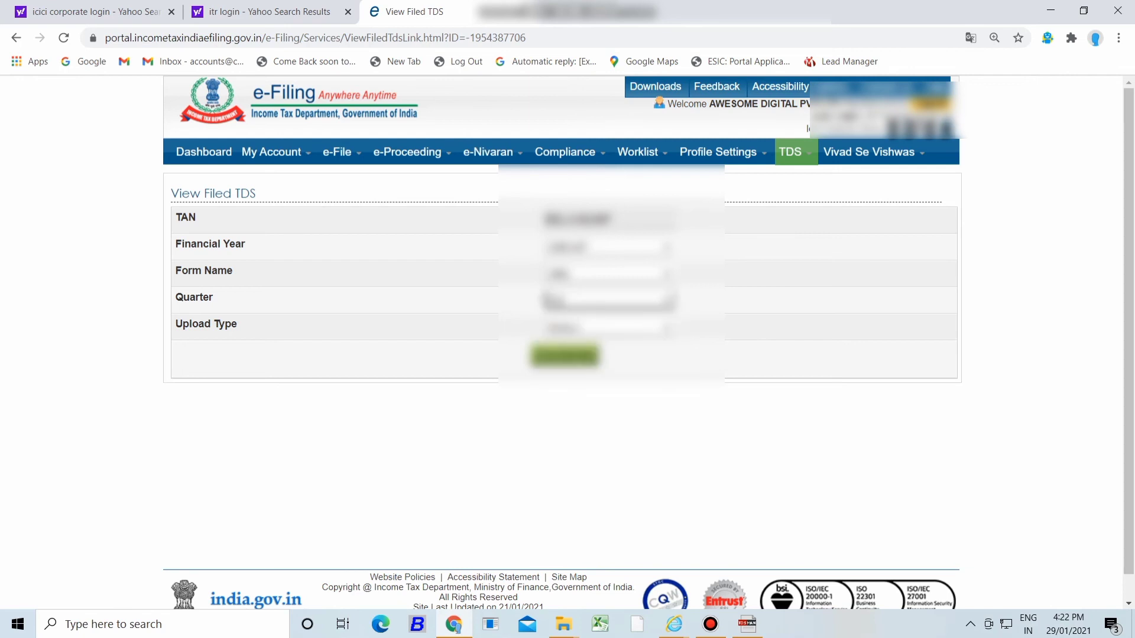
pyautogui.click(608, 329)
pyautogui.click(609, 355)
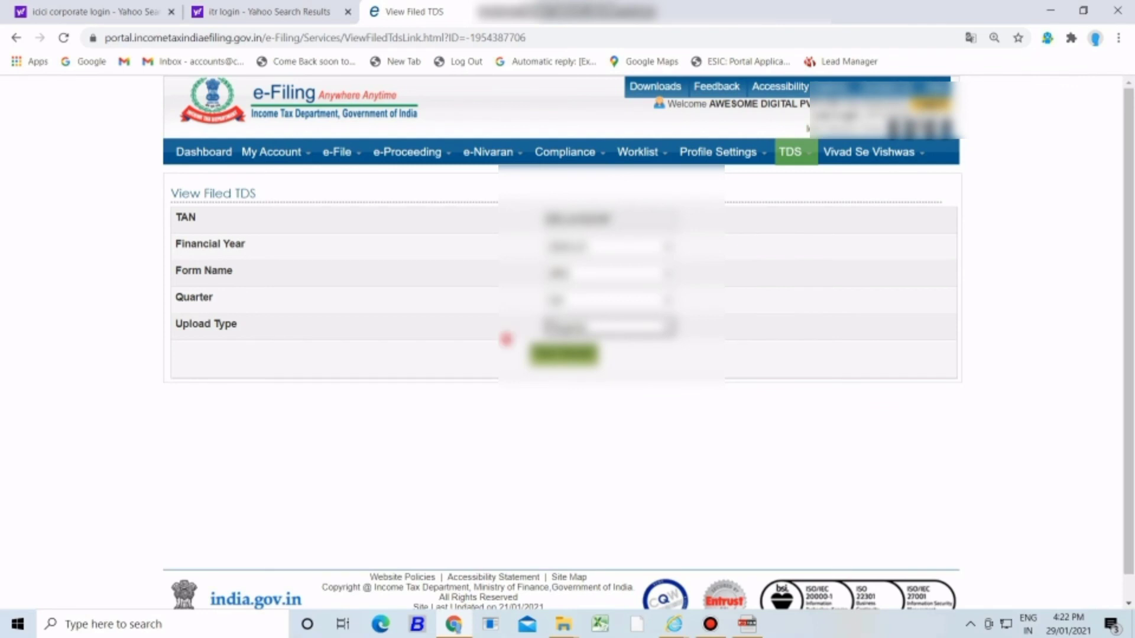
pyautogui.click(564, 354)
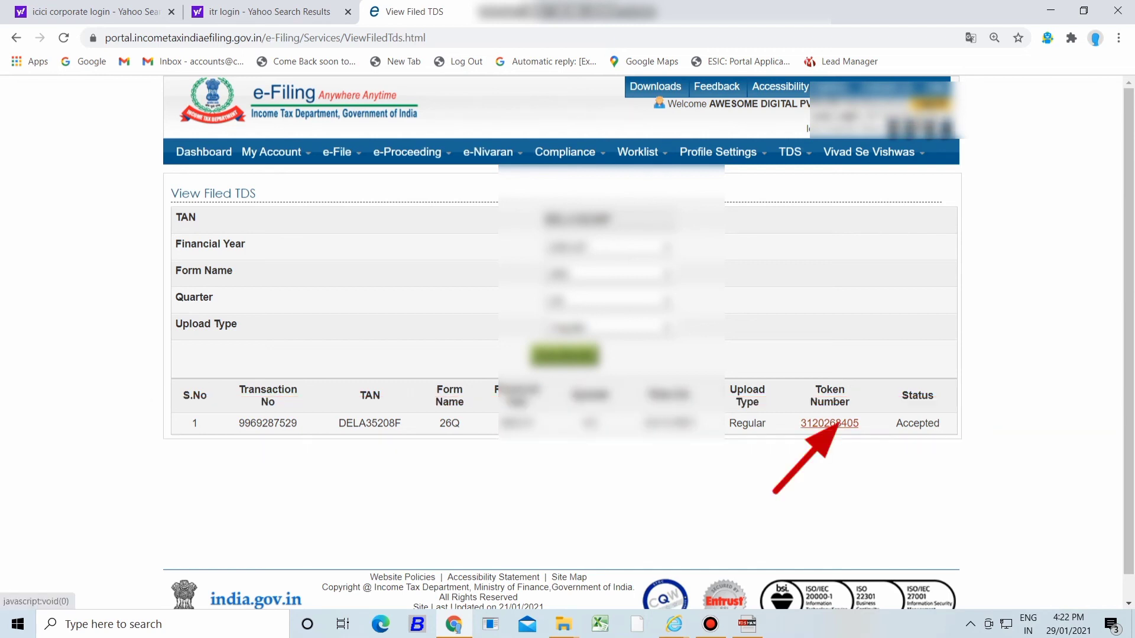
pyautogui.click(829, 423)
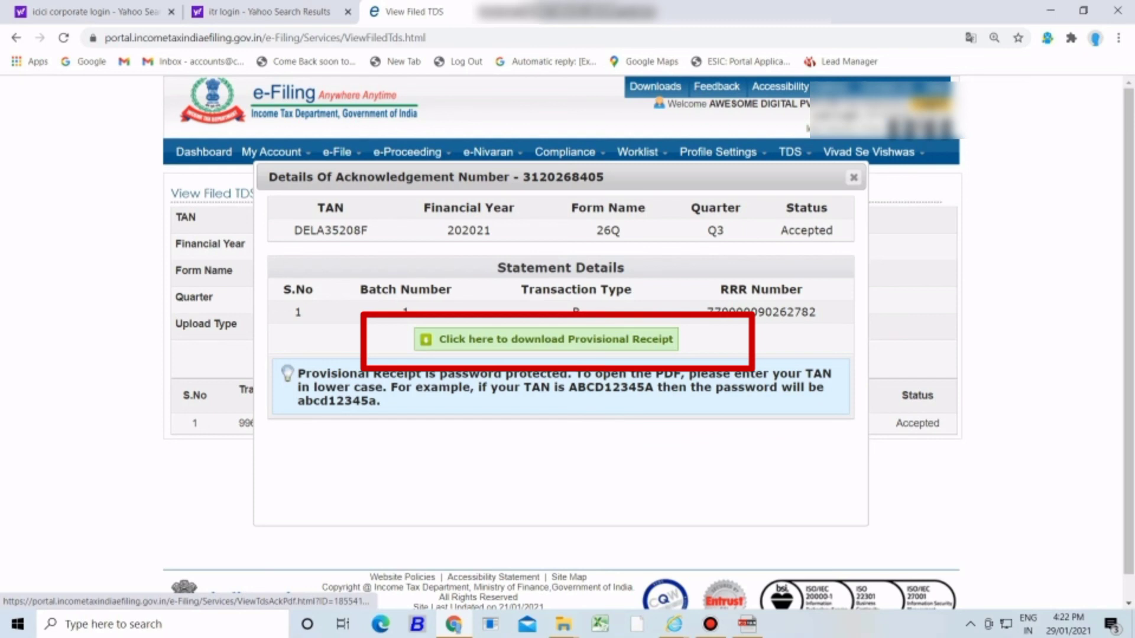
# - Open the provisional receipt PDF using the lowercase TAN as password, then dismiss Print
pyautogui.click(544, 339)
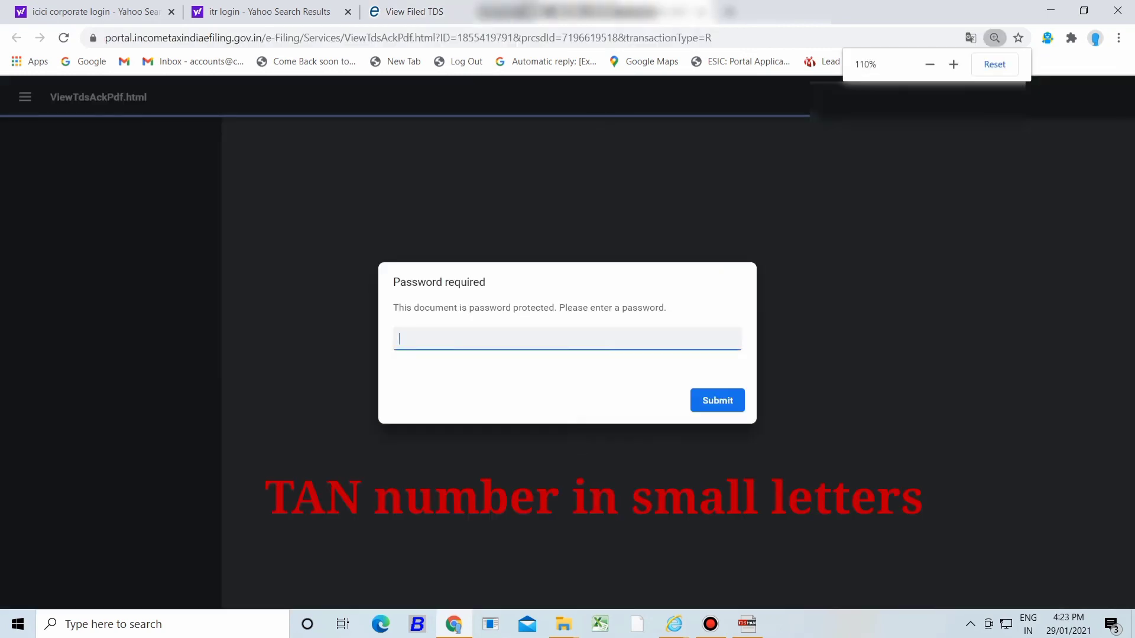
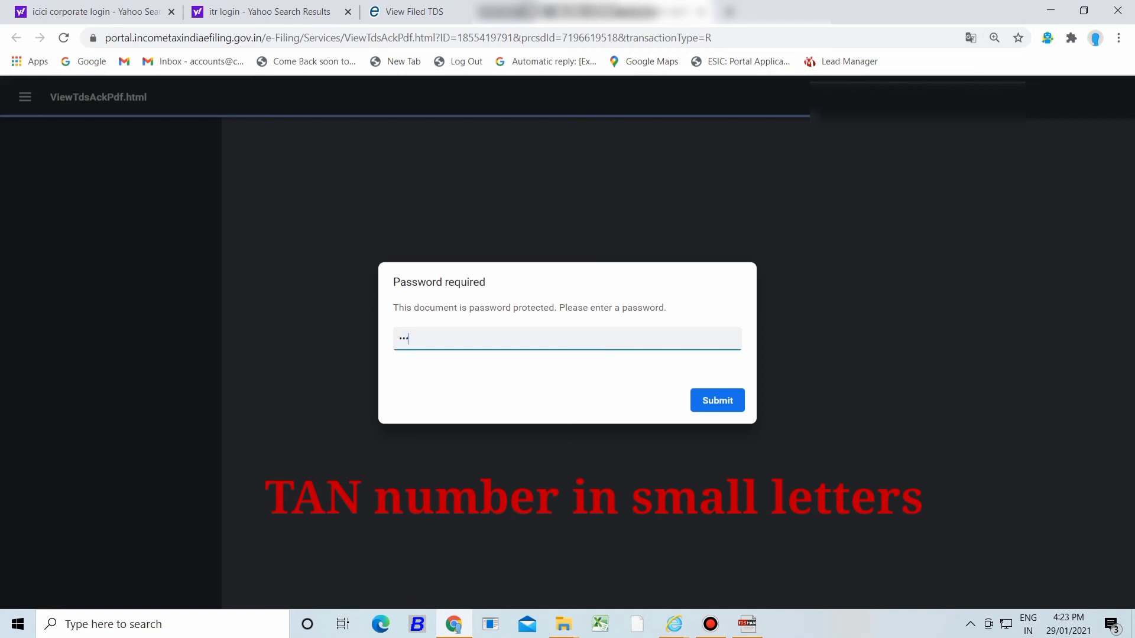
pyautogui.press('Return')
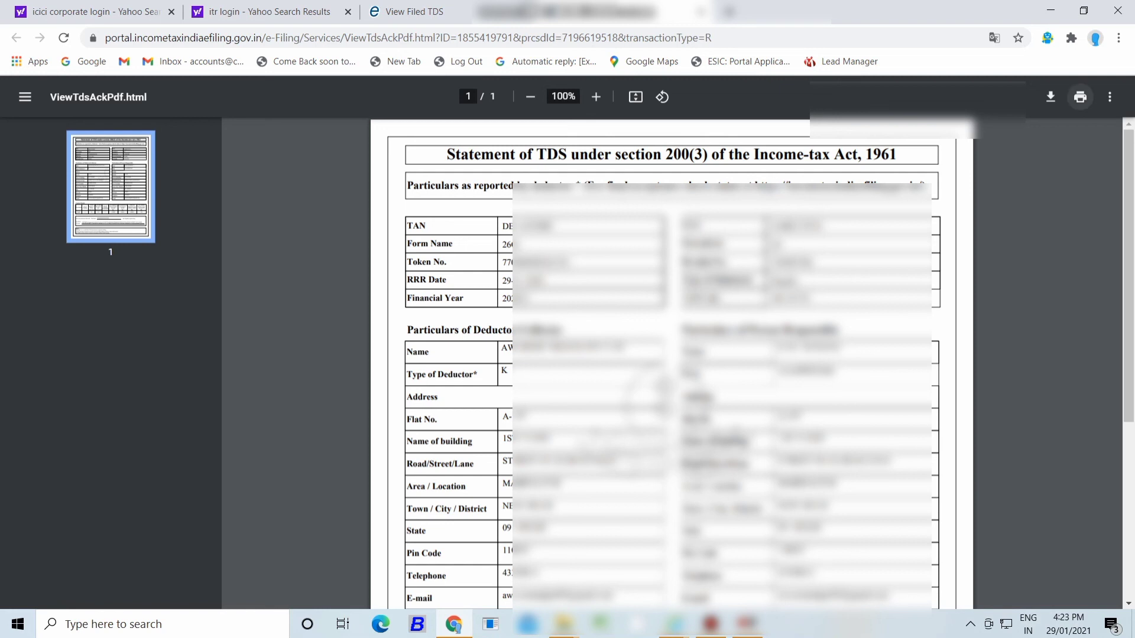
pyautogui.click(1081, 97)
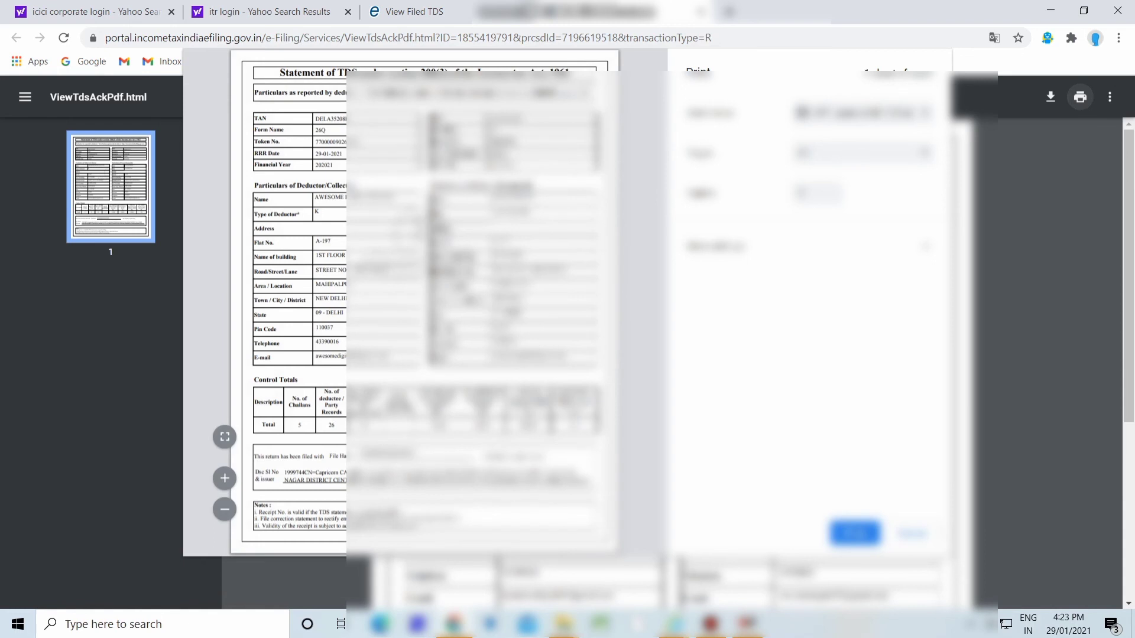
pyautogui.press('Escape')
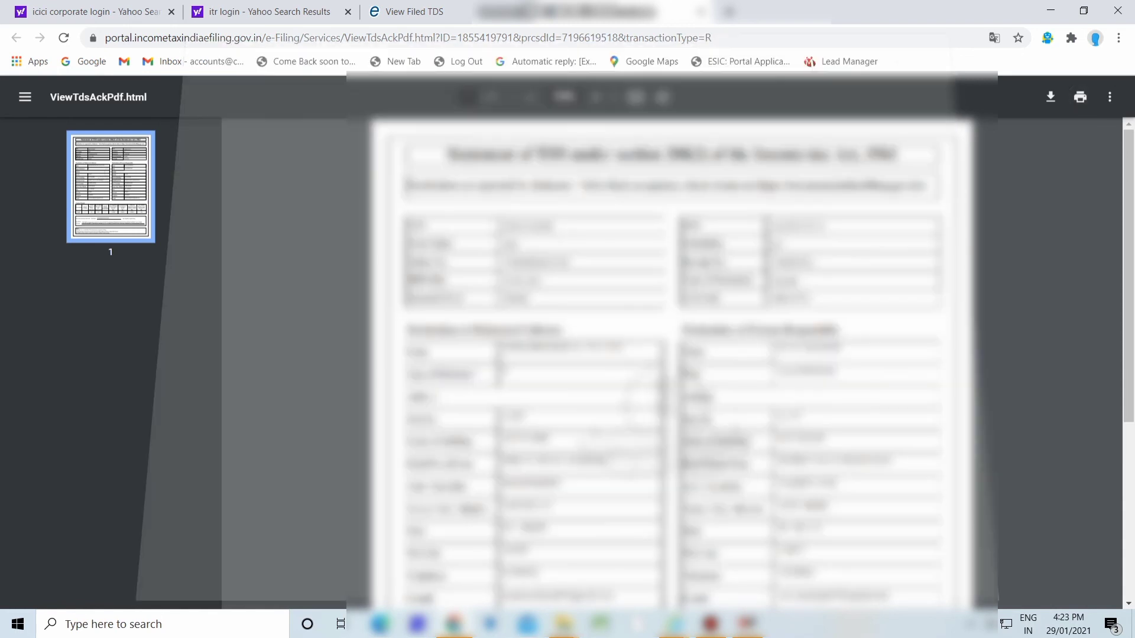